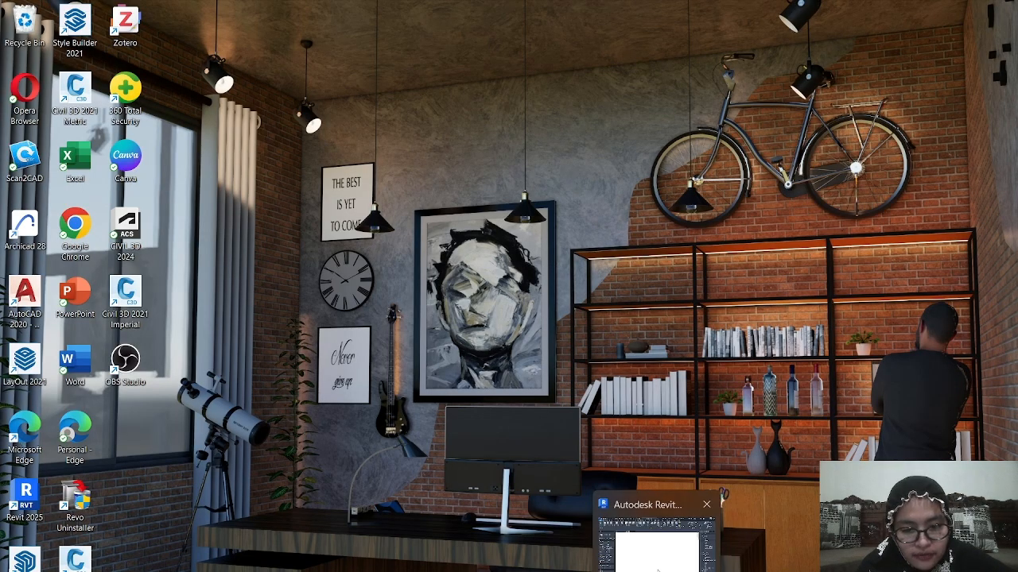
Switch to Revit and draw a horizontal grid line in the upper part of the Lantai 1 structural plan.
click(657, 569)
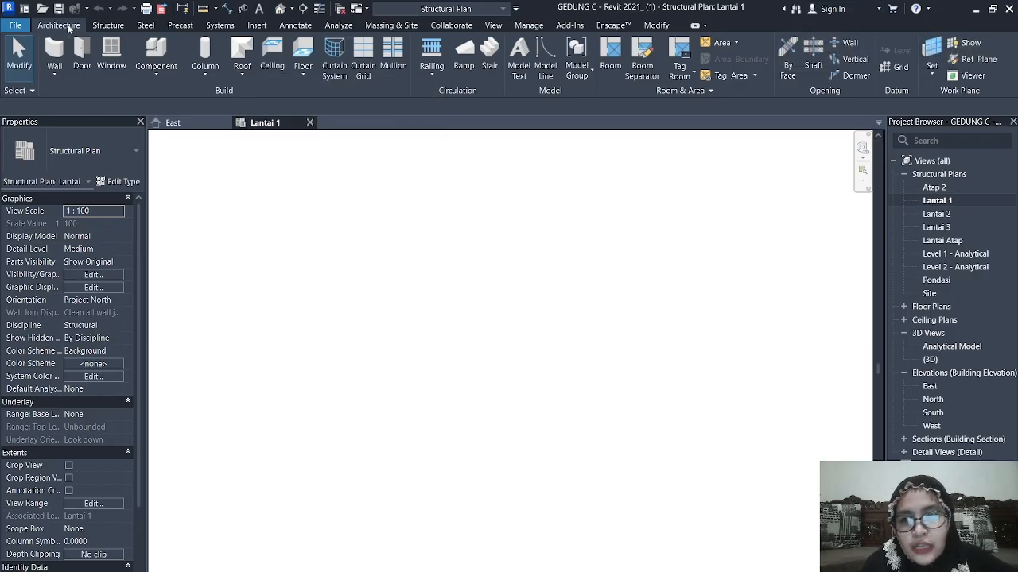
click(106, 29)
click(59, 25)
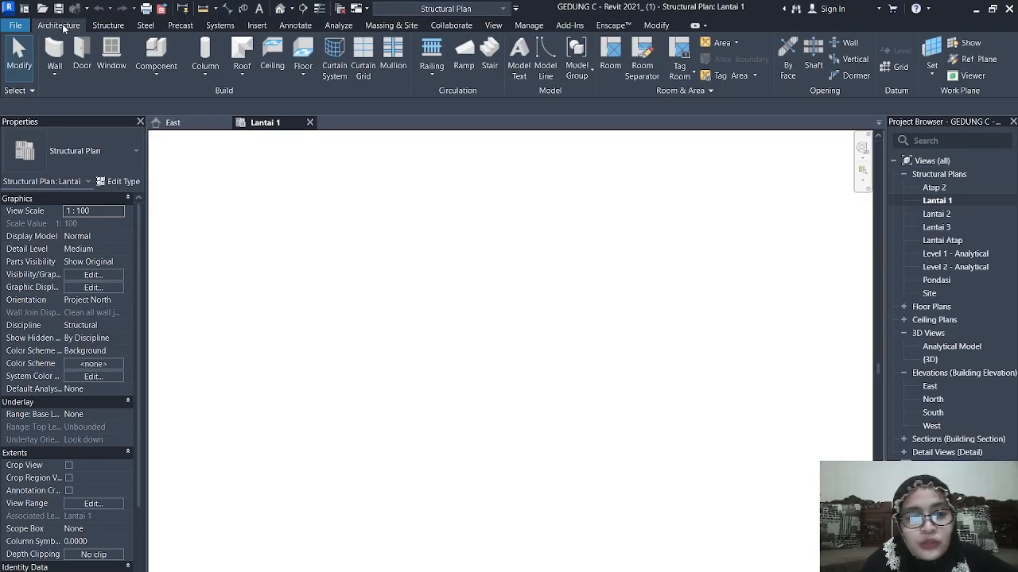
click(897, 67)
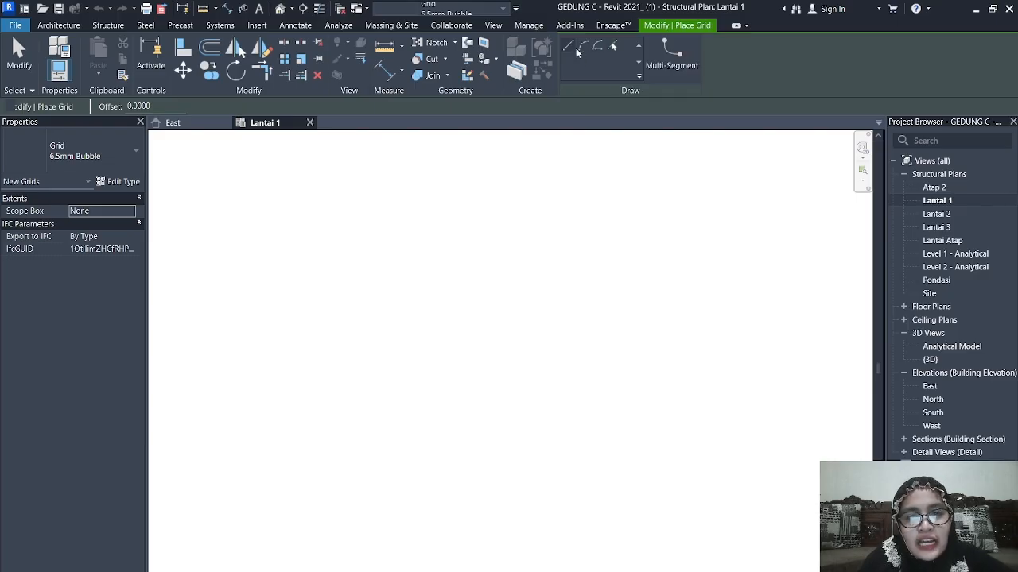
click(572, 49)
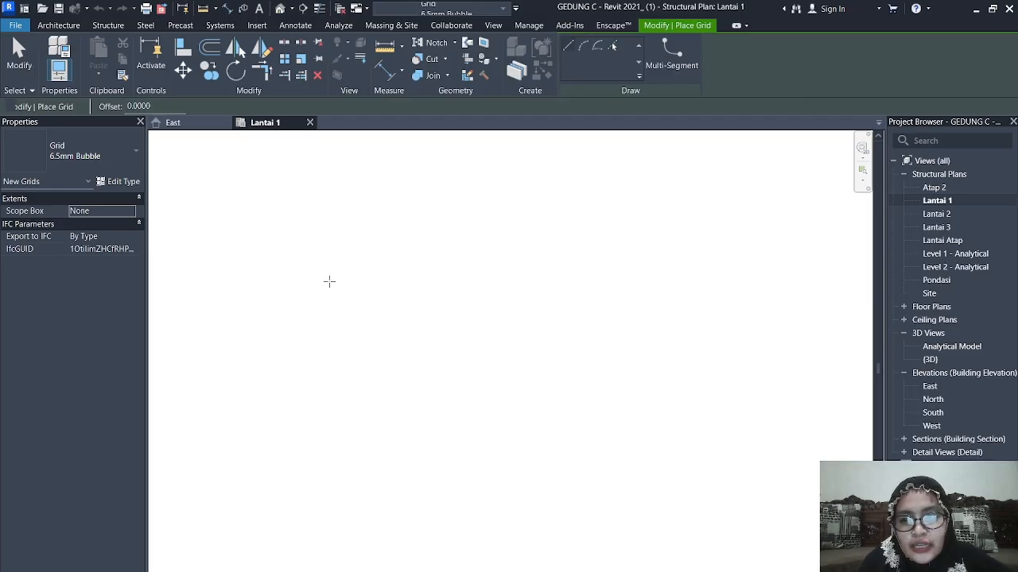
click(329, 281)
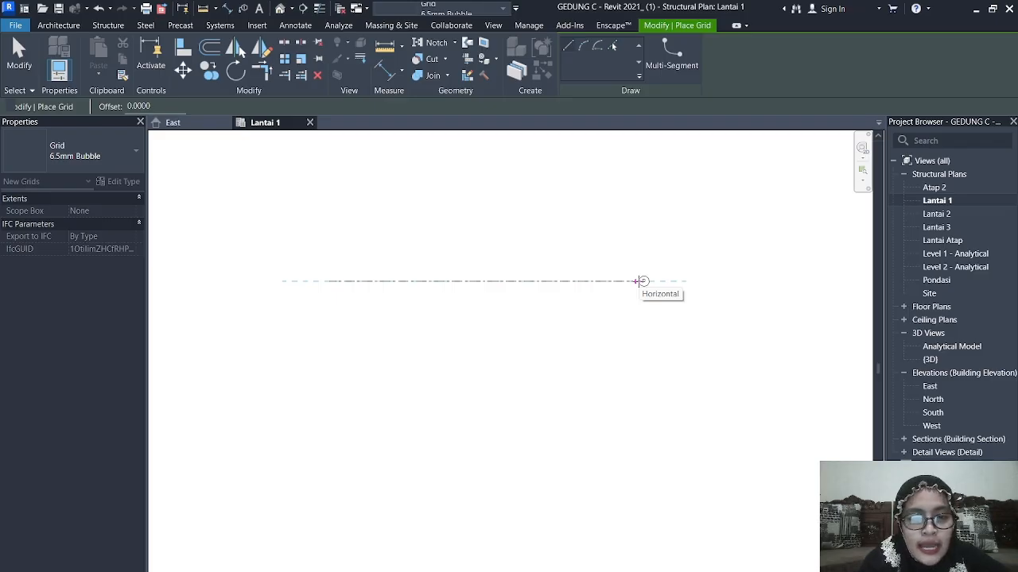
click(638, 281)
scroll(639, 281, up, 8)
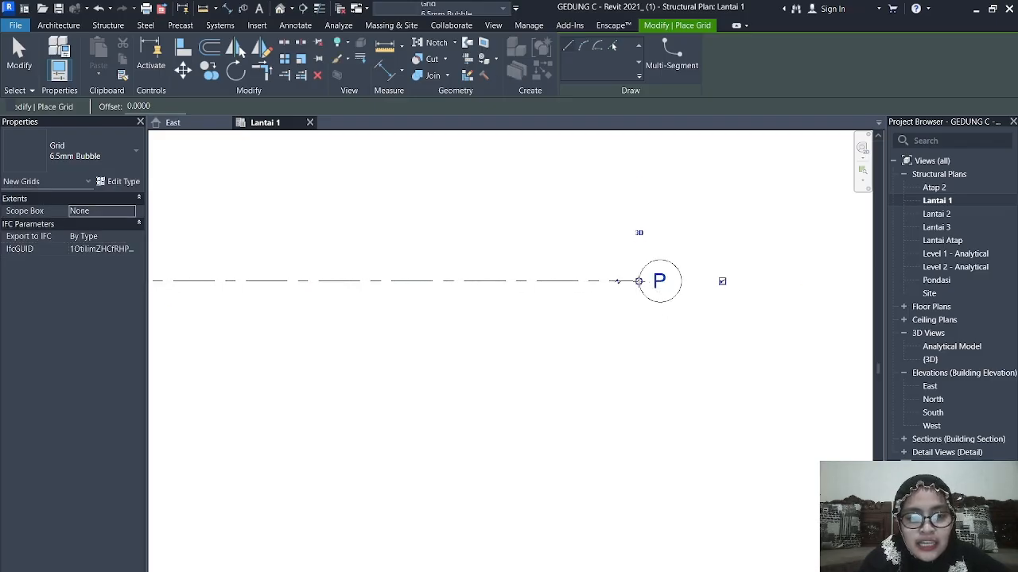
scroll(506, 325, down, 9)
key(Escape)
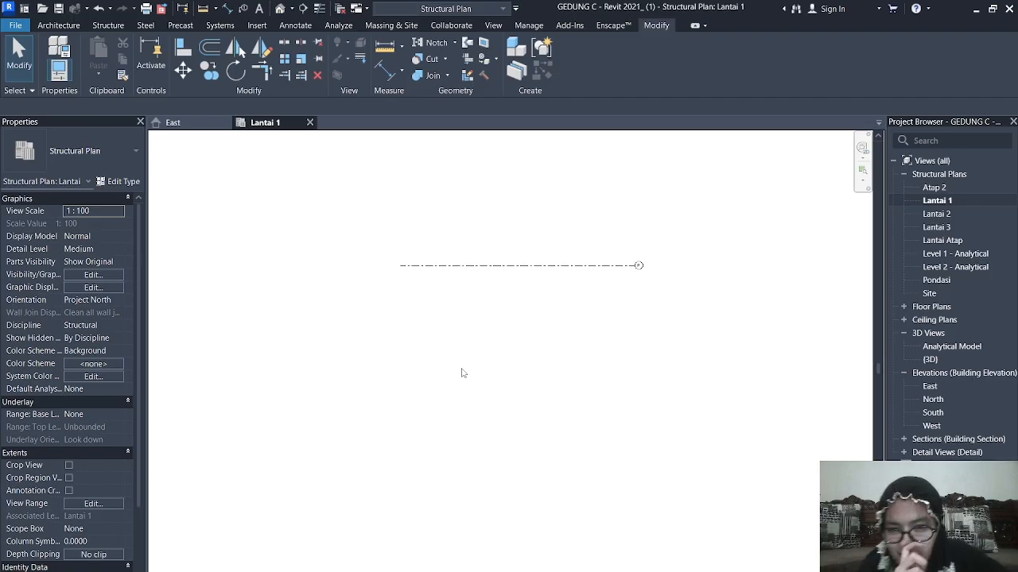
Copy the horizontal grid line straight down to place a second grid line below it, with multiple copies enabled.
key(a)
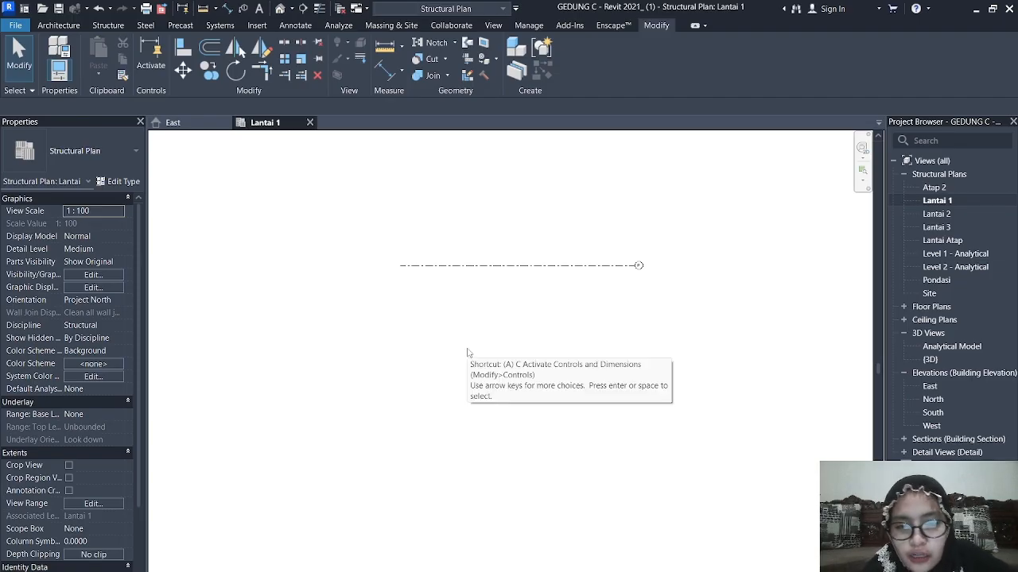
click(401, 267)
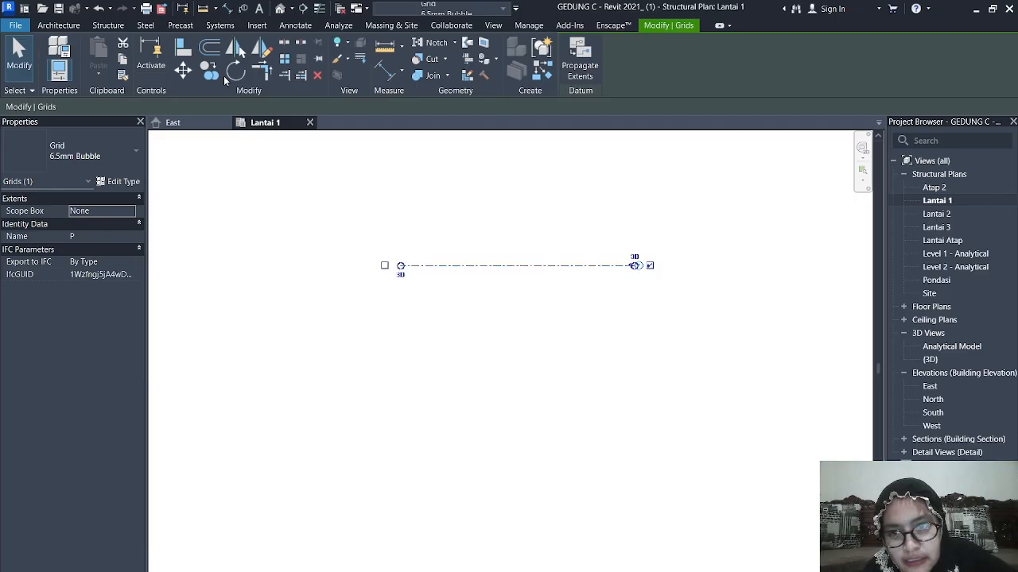
click(209, 70)
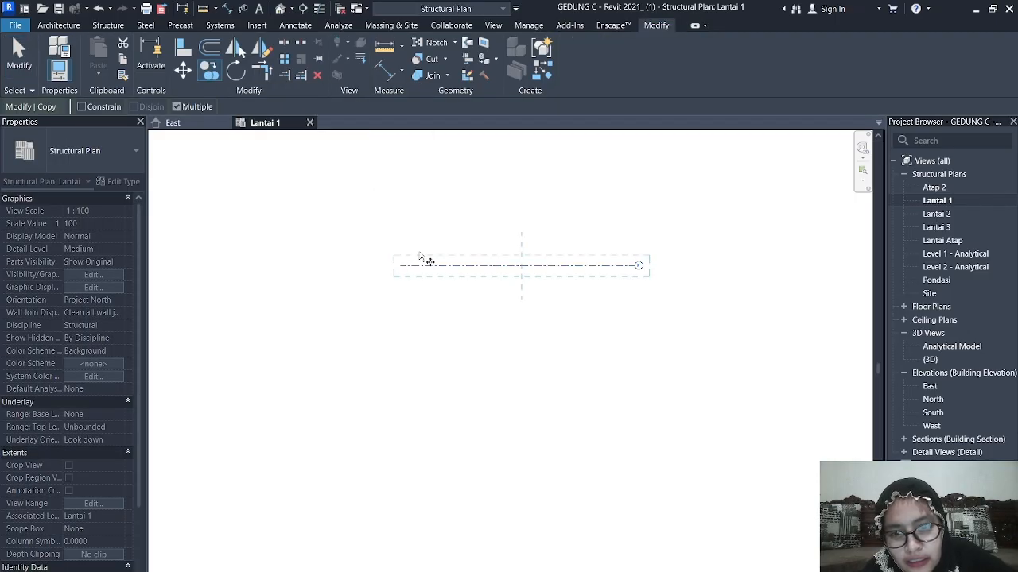
click(403, 267)
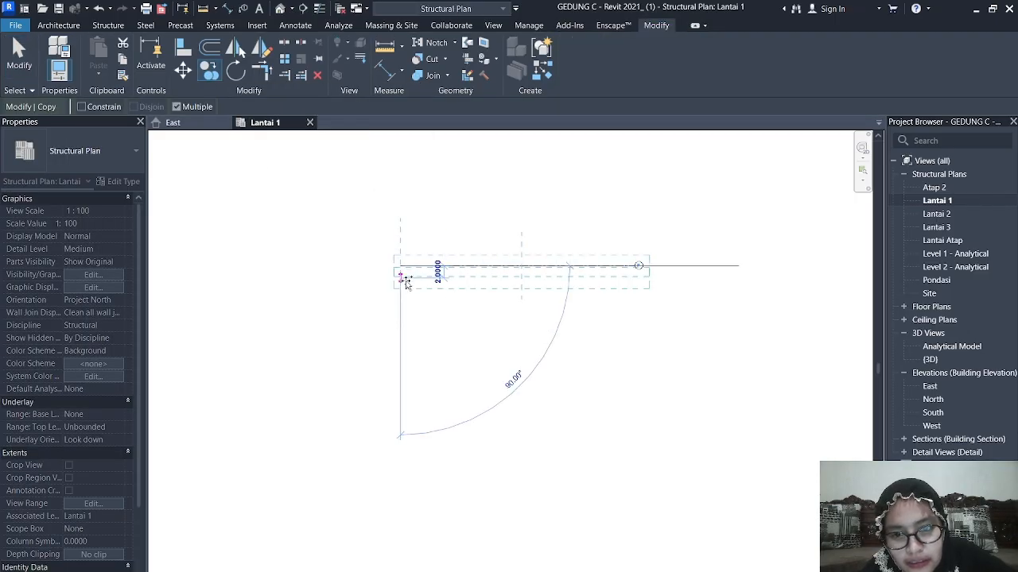
click(404, 306)
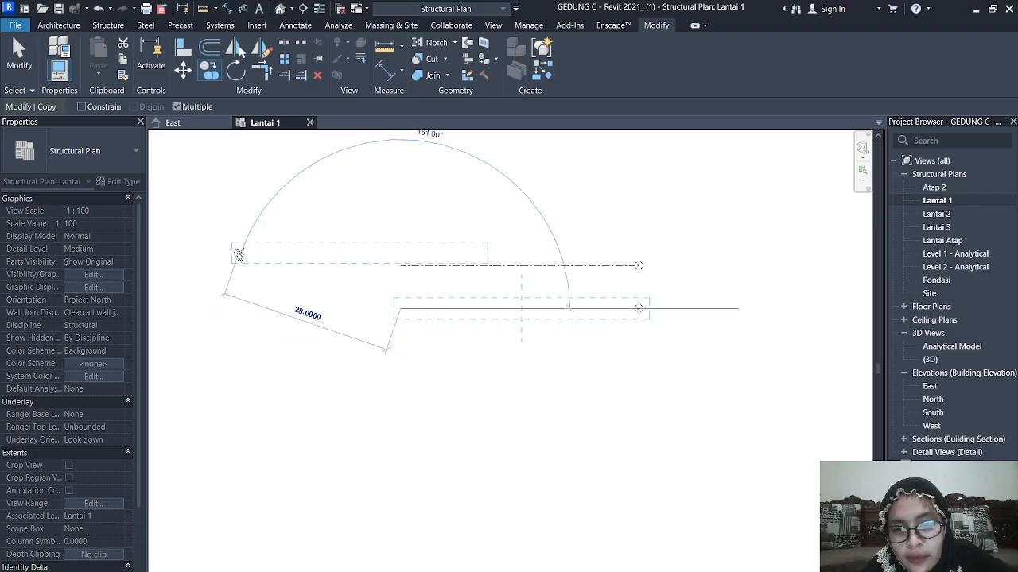
Turn on the Constrain option and copy a third horizontal grid line about 13.0000 straight below the second one.
click(82, 107)
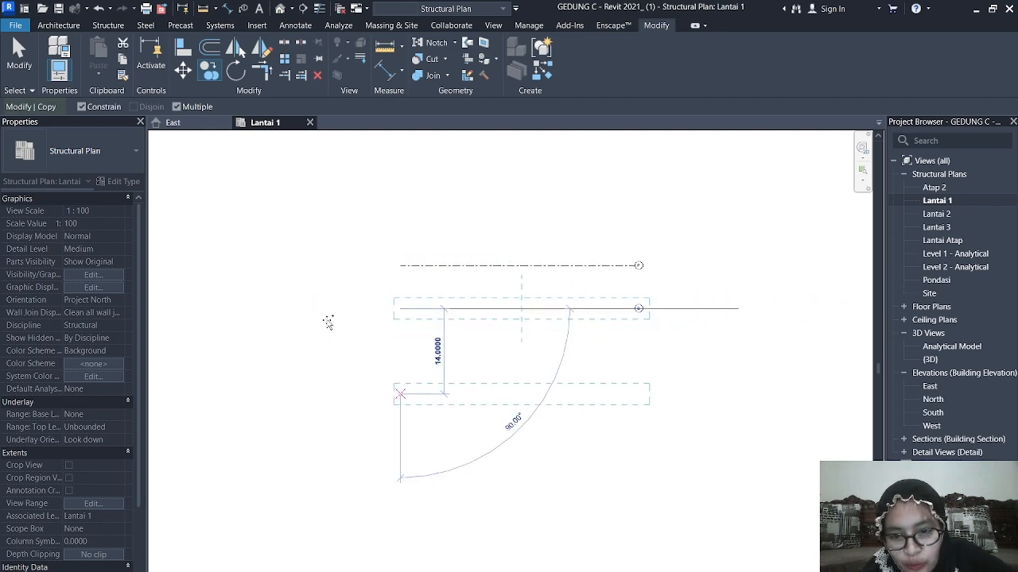
click(81, 107)
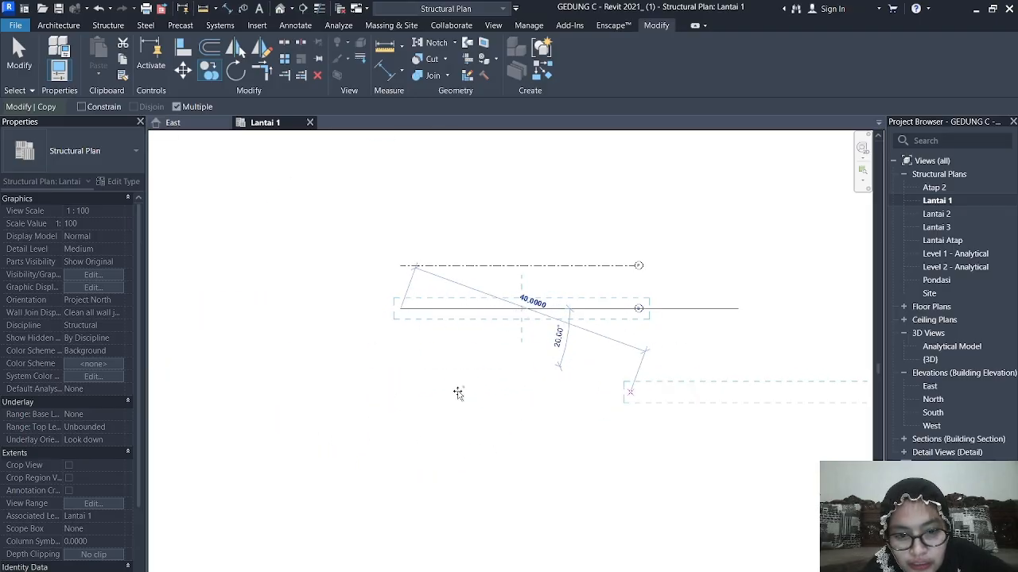
click(86, 108)
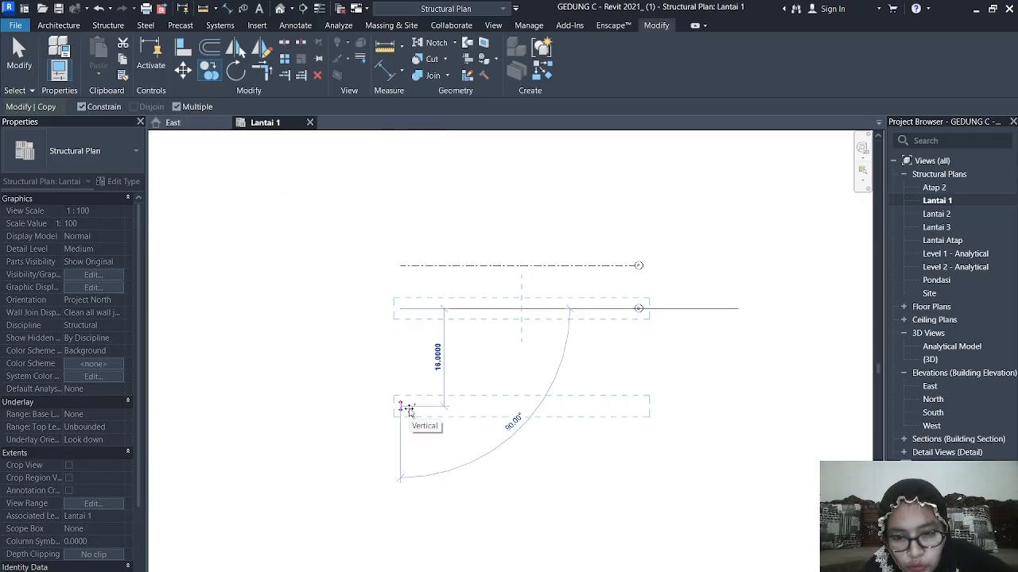
click(407, 388)
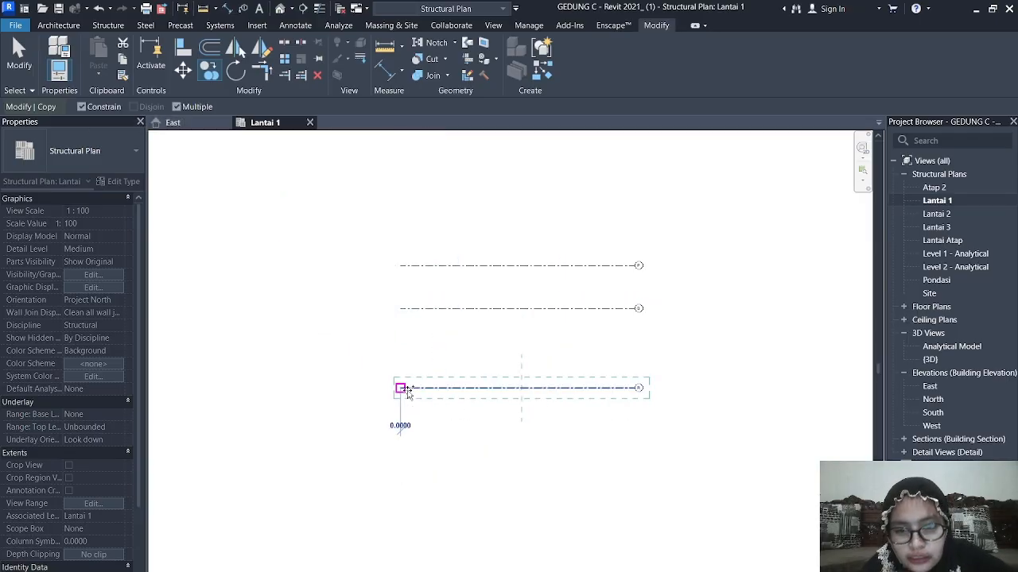
key(Escape)
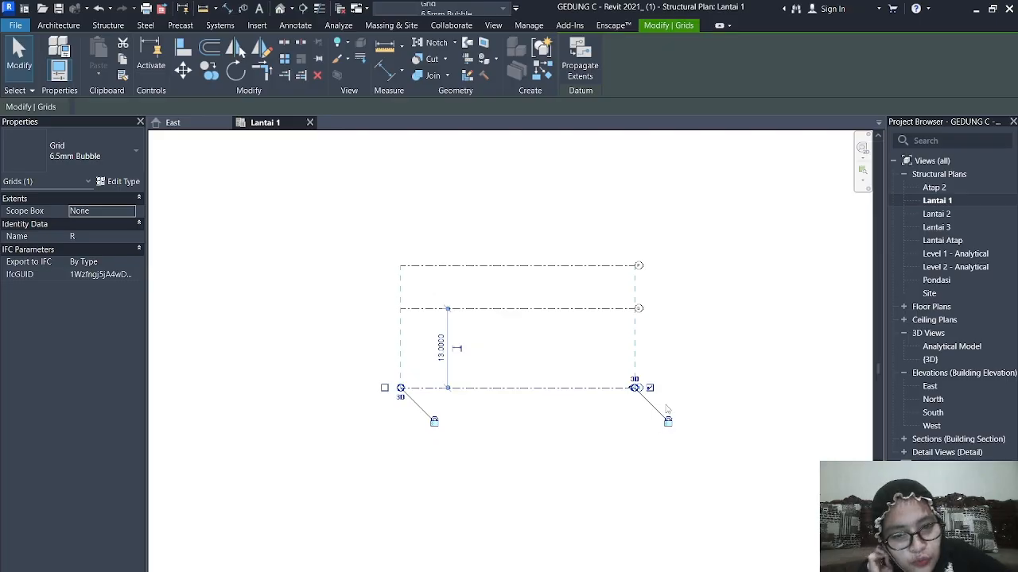
click(701, 387)
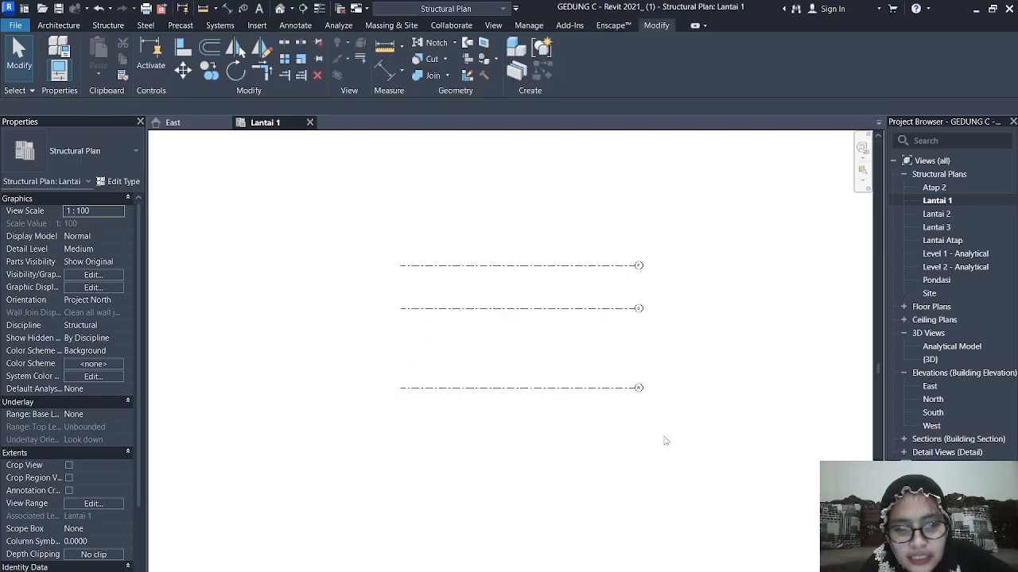
Open the name in the lowest grid line's bubble for editing and cancel the edit.
scroll(643, 387, up, 3)
scroll(642, 389, up, 2)
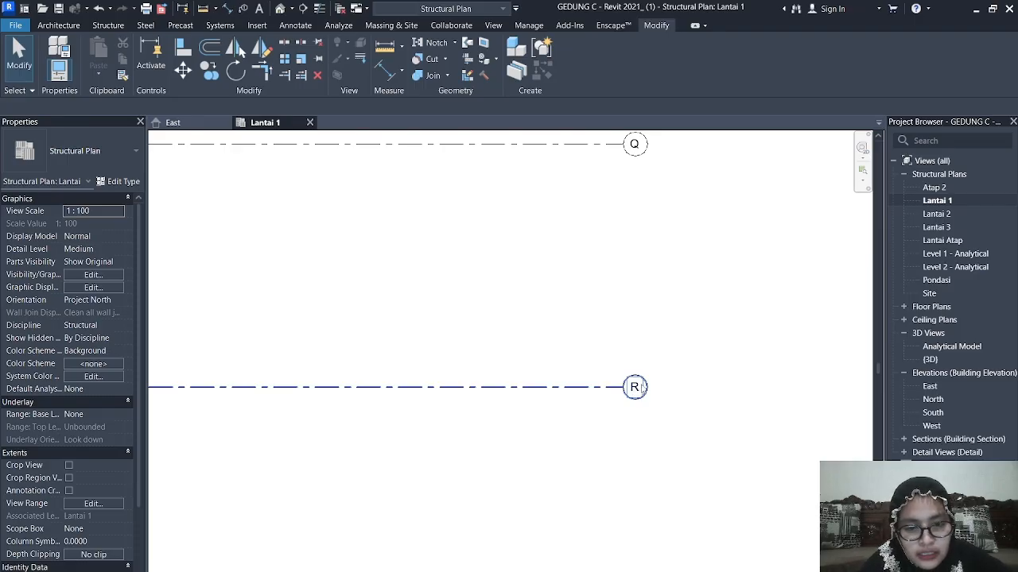
click(640, 389)
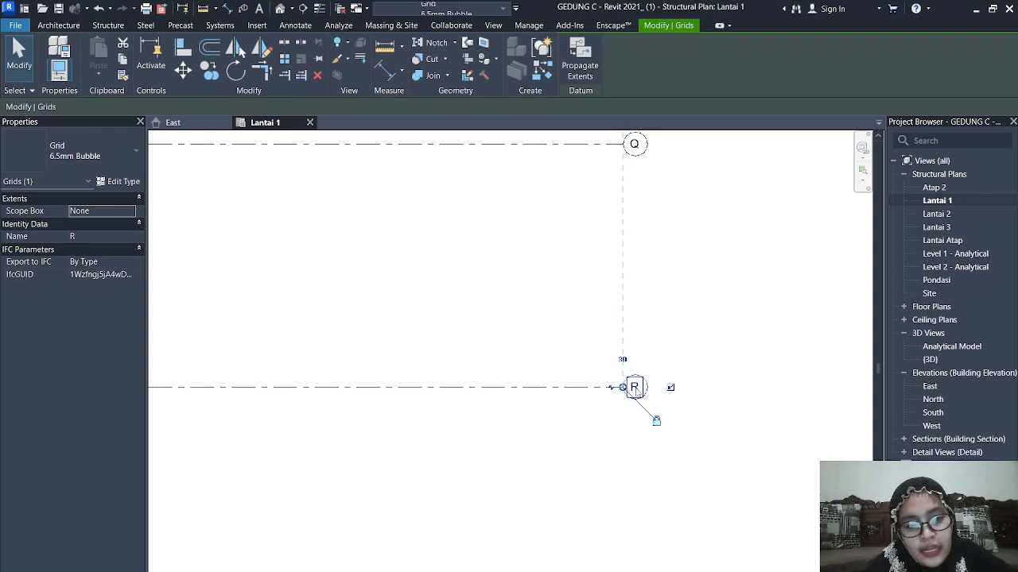
click(635, 389)
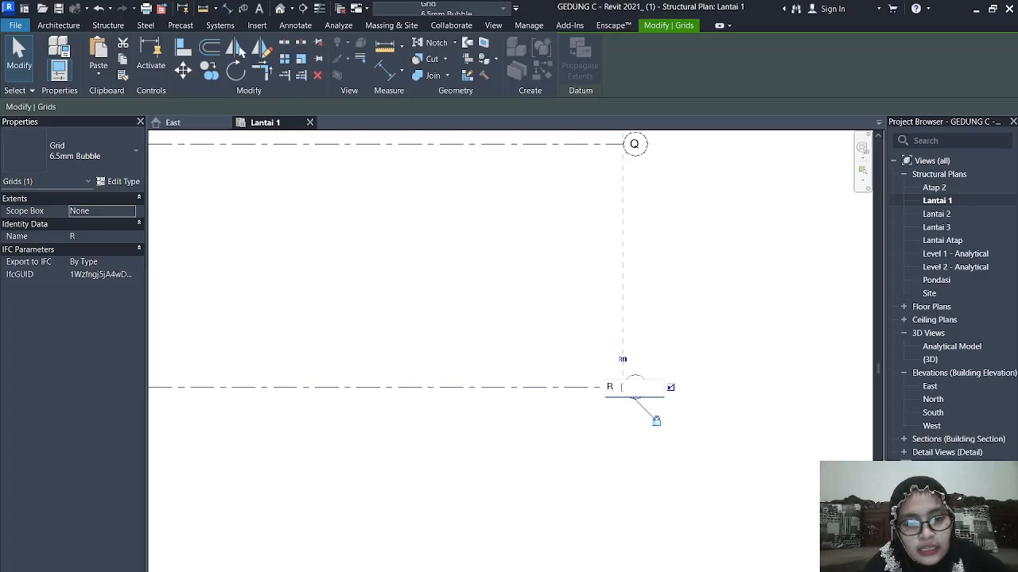
click(651, 375)
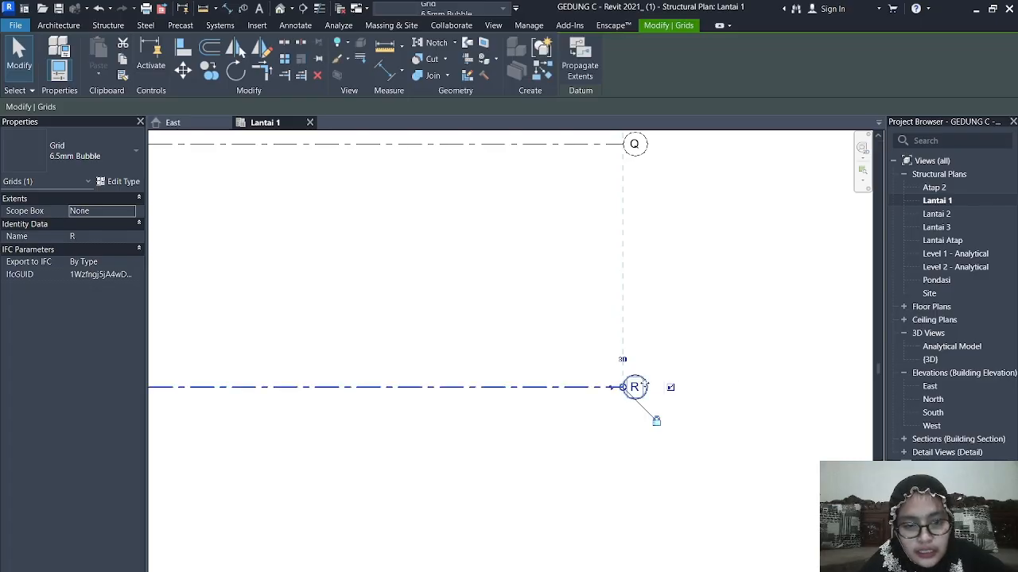
click(636, 388)
drag(616, 391, 607, 390)
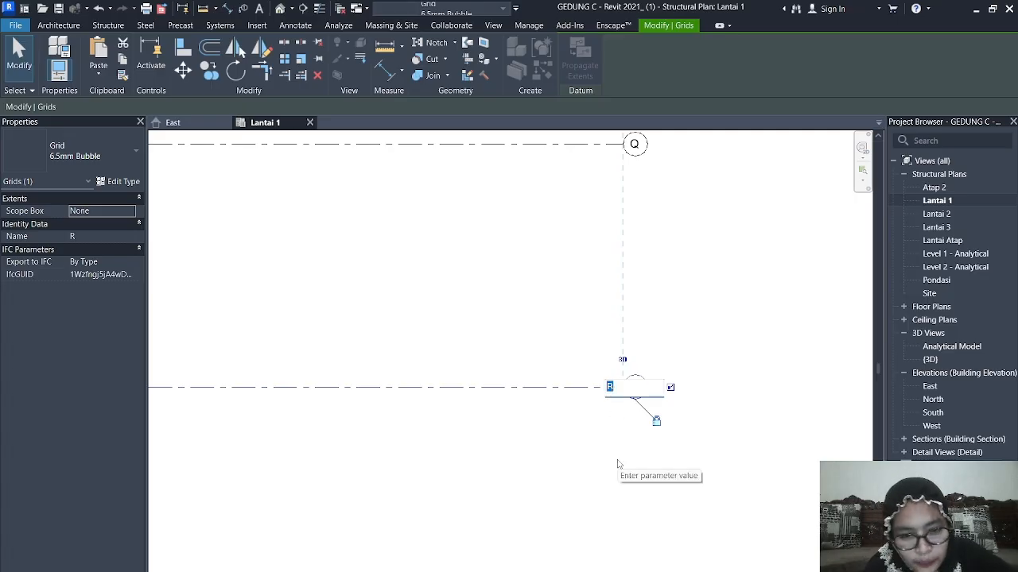
click(592, 428)
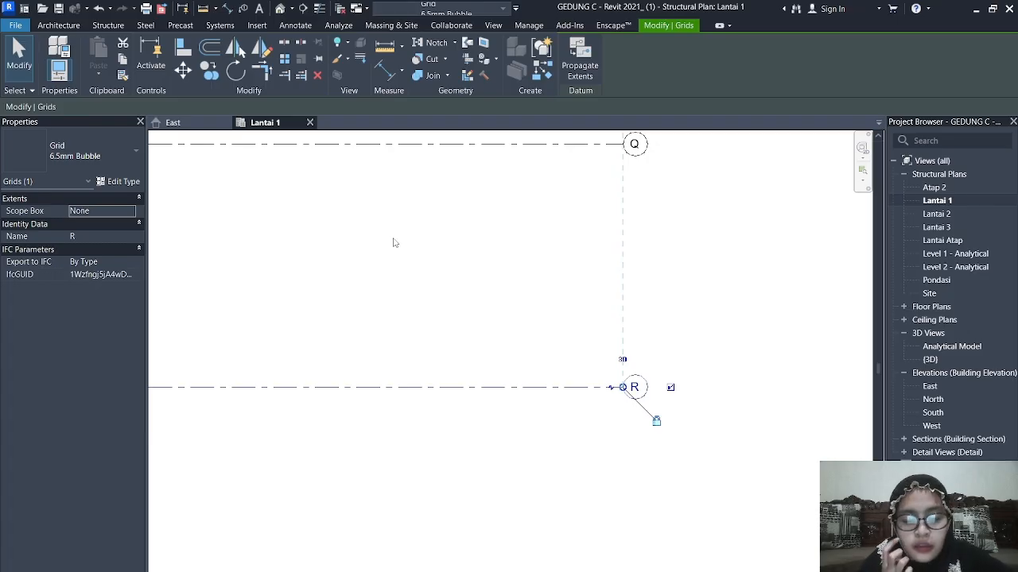
Draw a vertical grid line across the left ends of the three horizontal grid lines, with its bubble above them.
scroll(393, 242, down, 6)
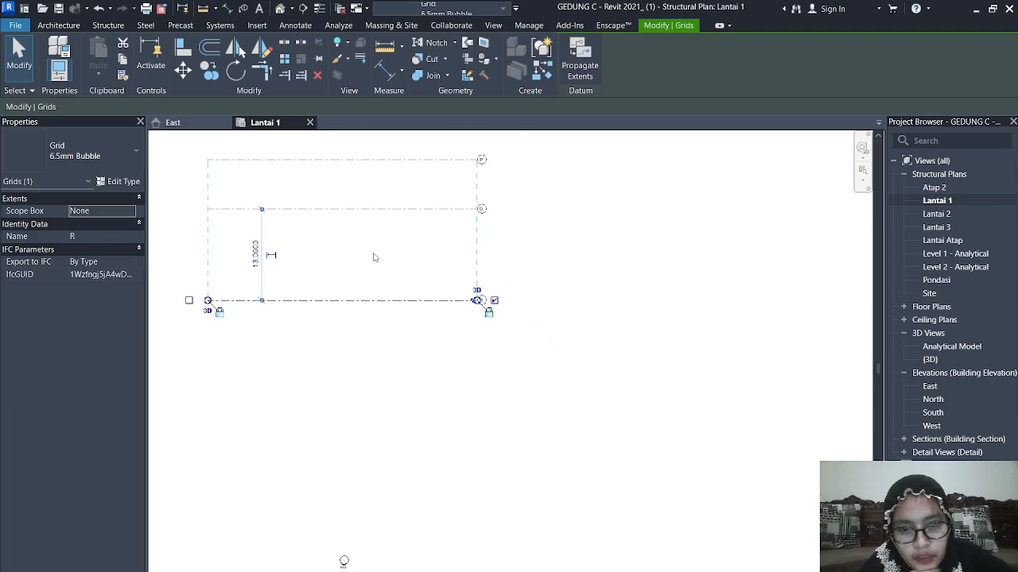
scroll(348, 257, up, 5)
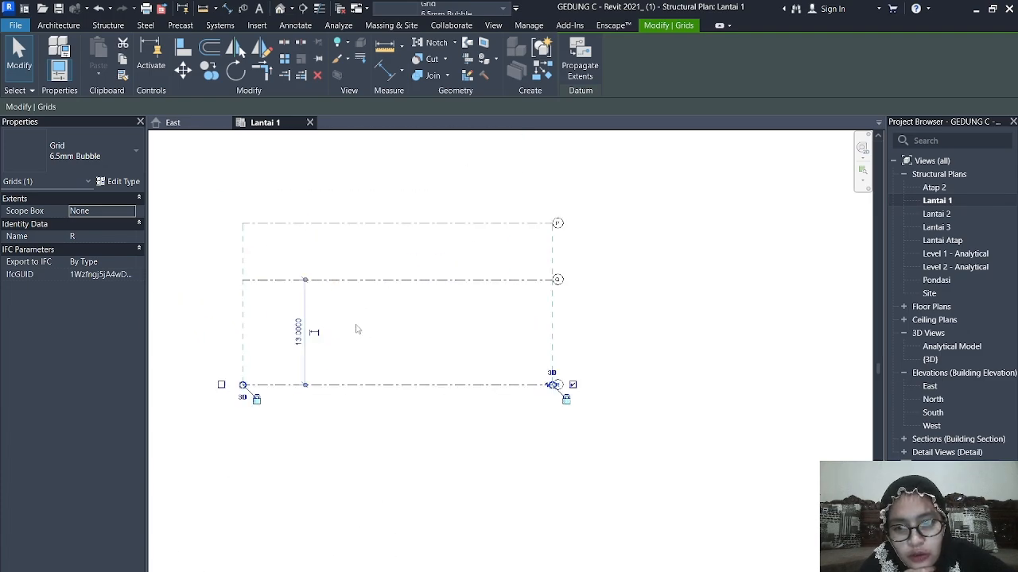
scroll(415, 370, up, 2)
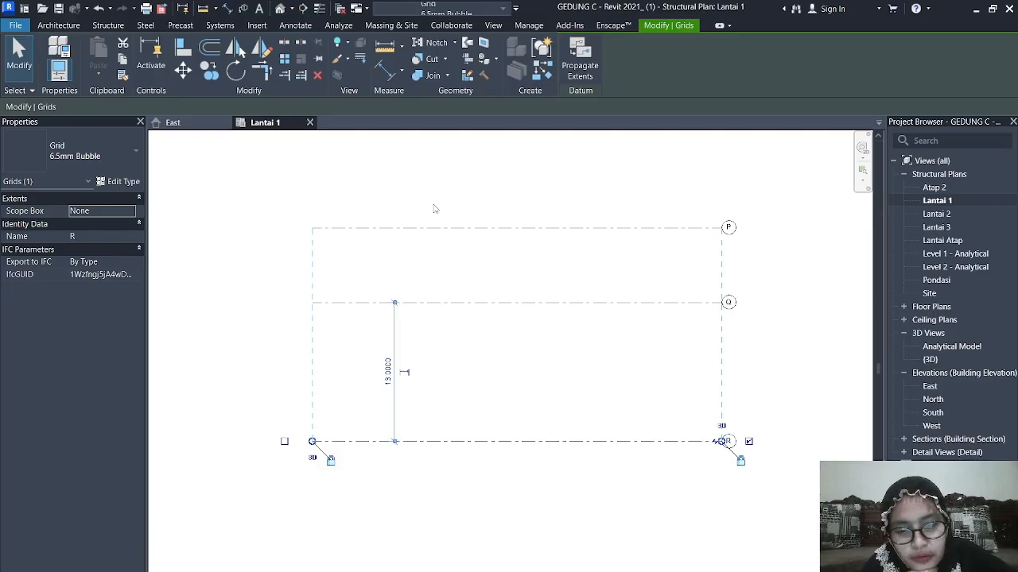
click(357, 280)
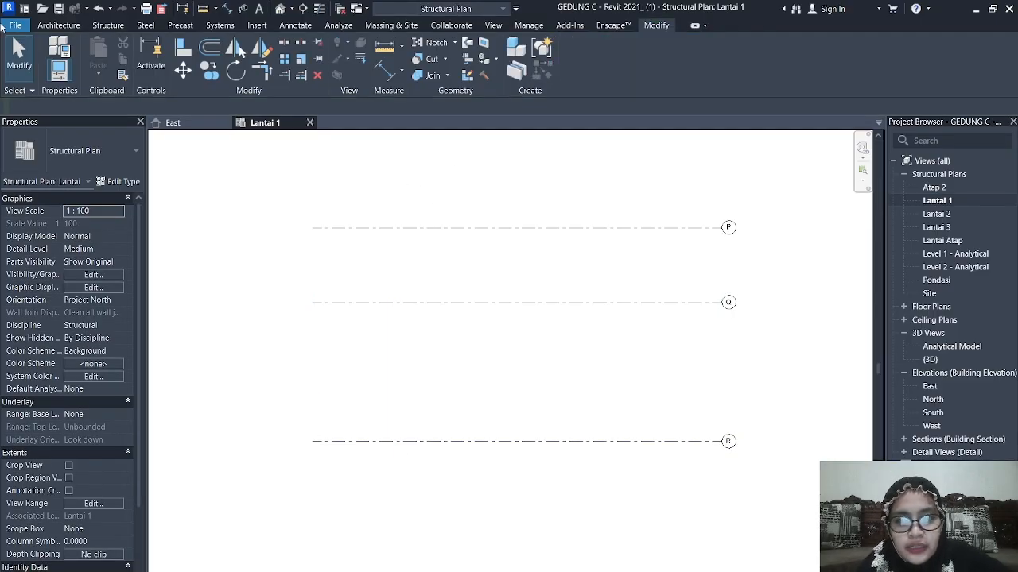
click(57, 25)
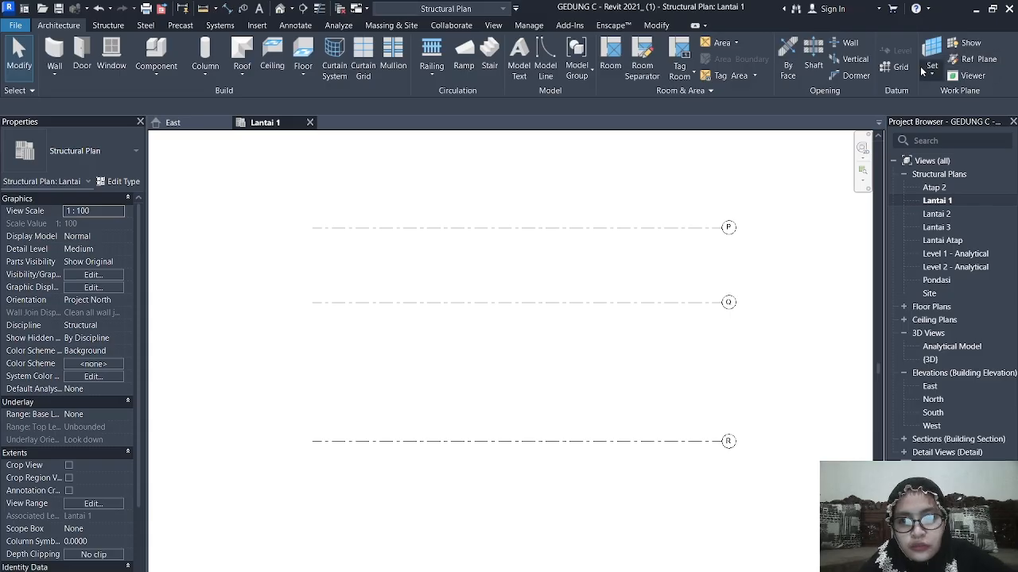
click(891, 68)
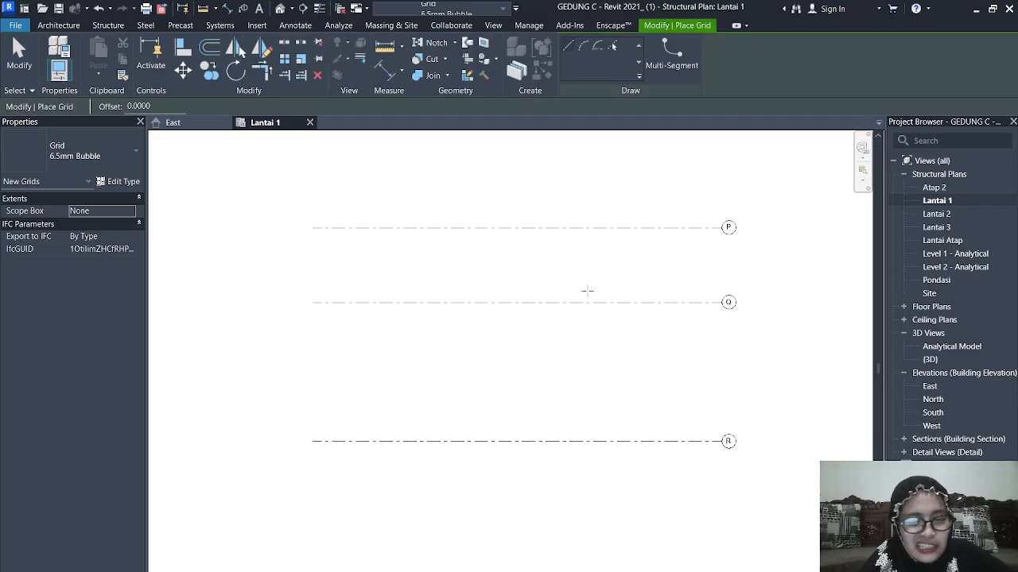
click(344, 461)
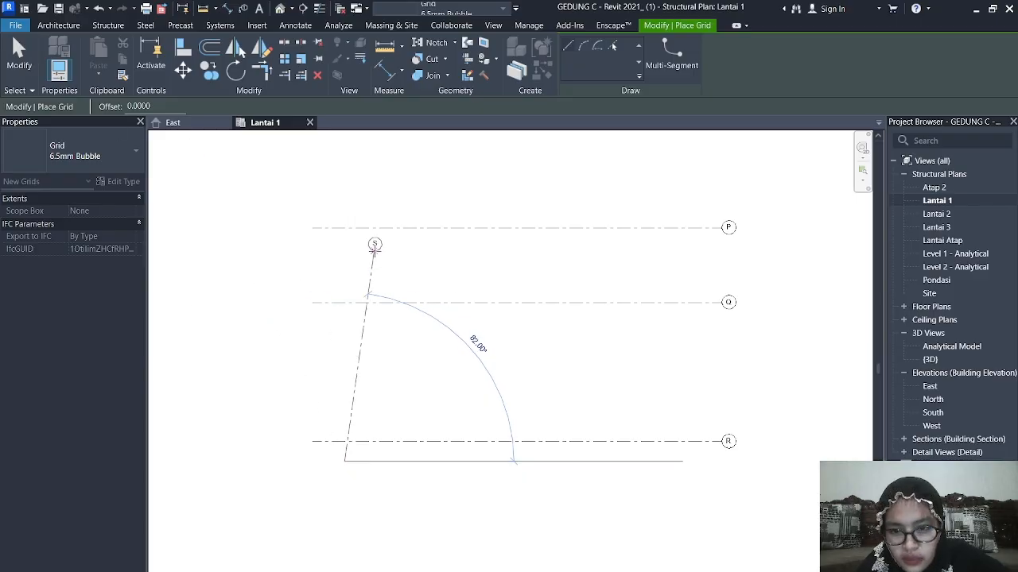
click(344, 206)
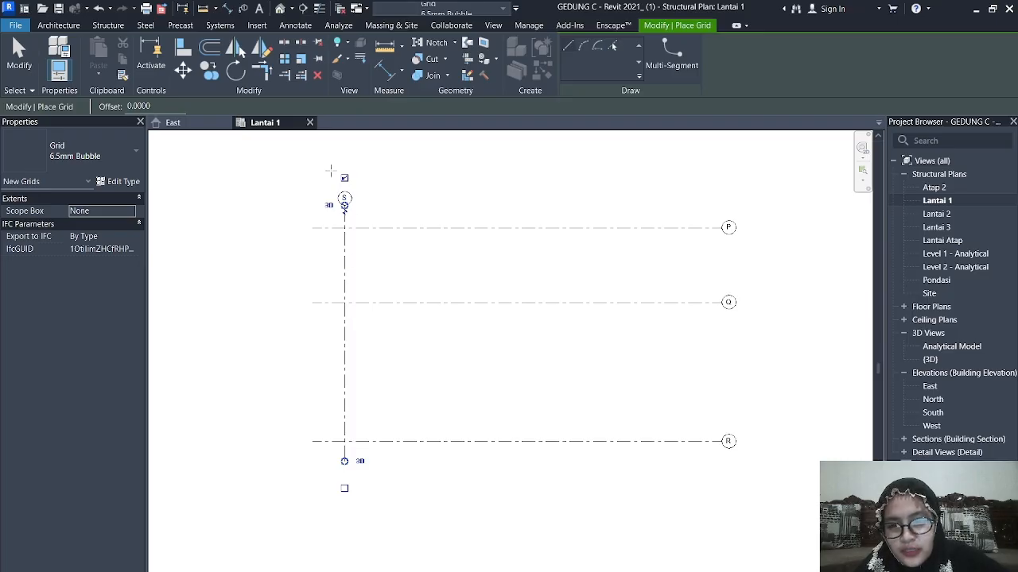
key(Escape)
key(Escape)
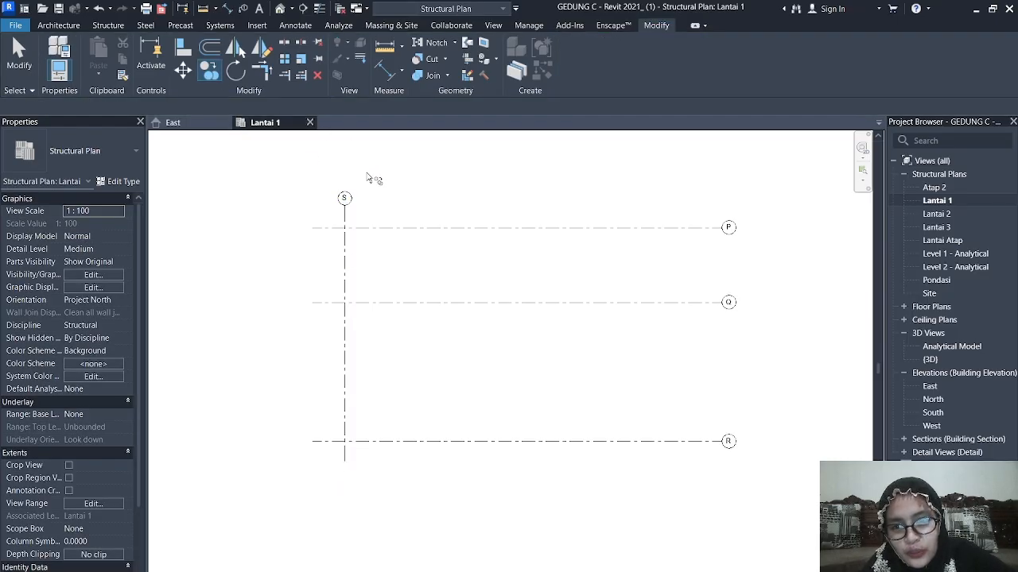
Copy the vertical grid line three times to the right with multiple copies enabled, spacing the last two copies 9.0000 apart.
click(346, 342)
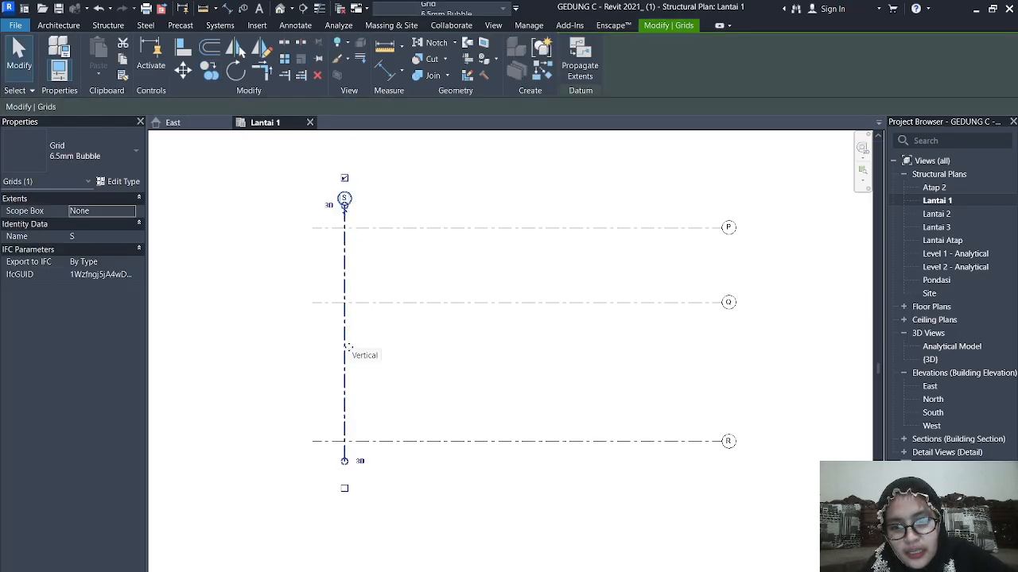
click(210, 70)
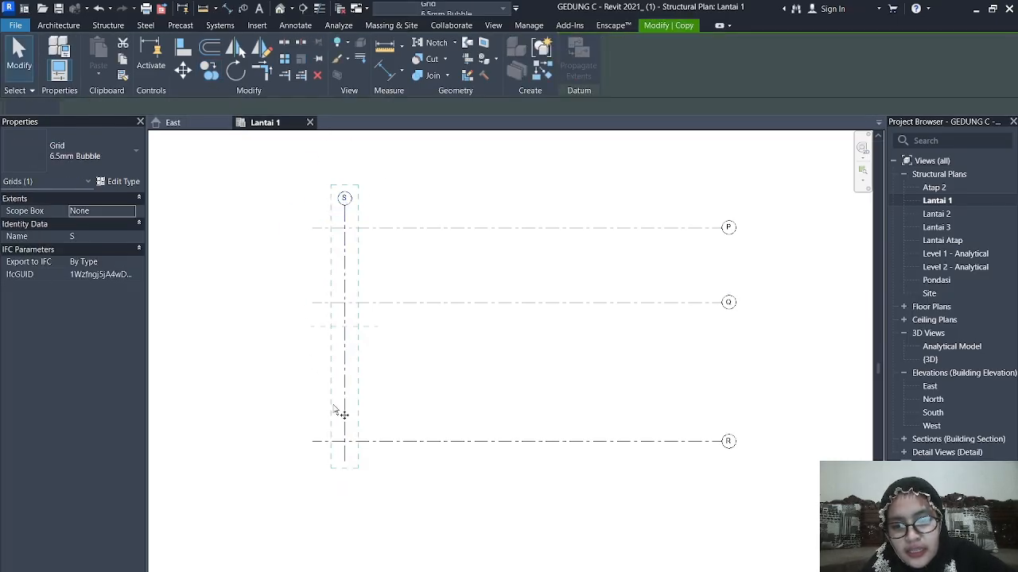
click(344, 458)
click(409, 463)
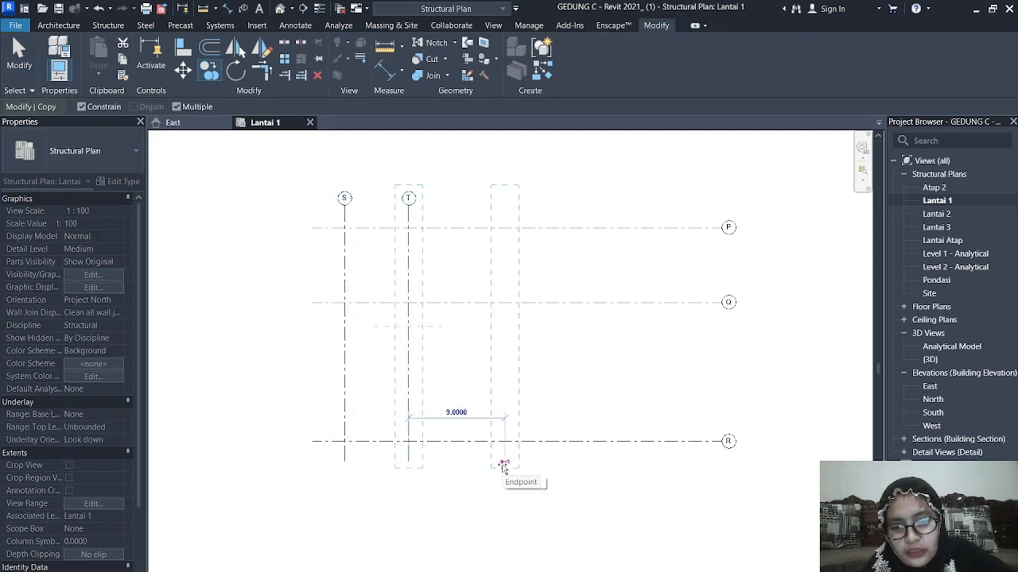
click(504, 465)
click(600, 461)
key(Escape)
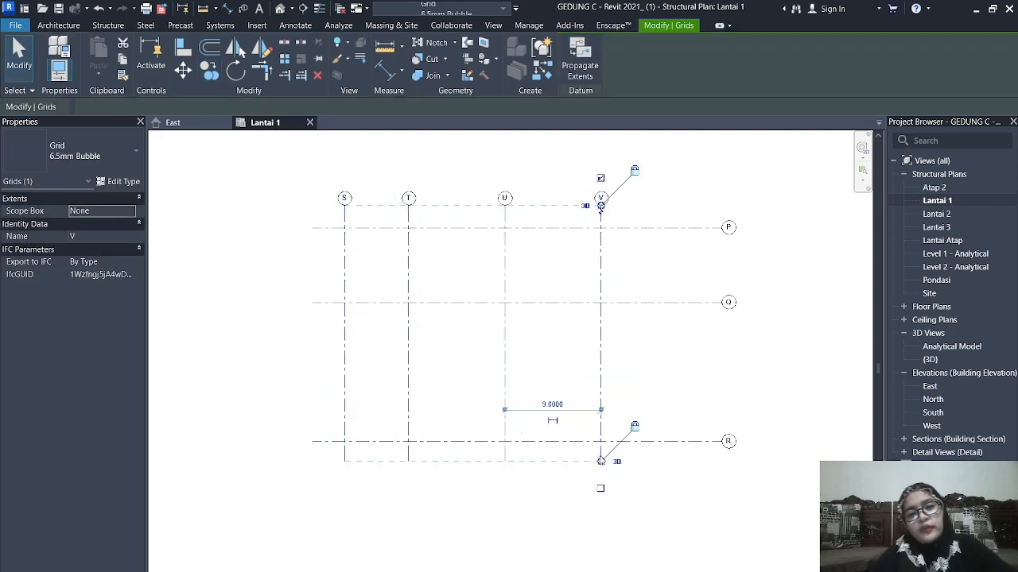
click(700, 365)
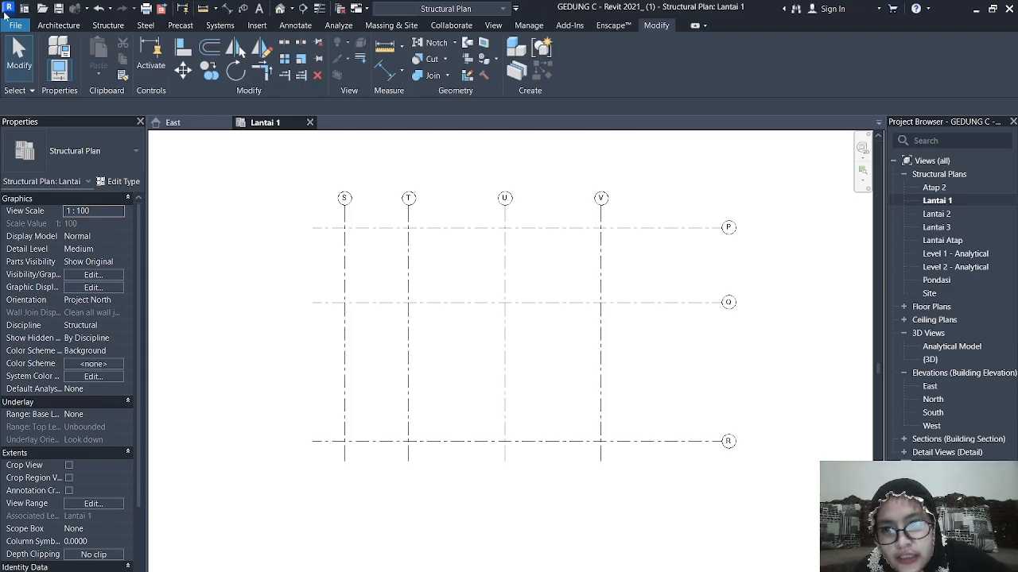
Draw a Start-End-Radius arc grid line bulging left from the S–Q intersection to the S–P intersection, with a radius of about 3.59.
click(40, 27)
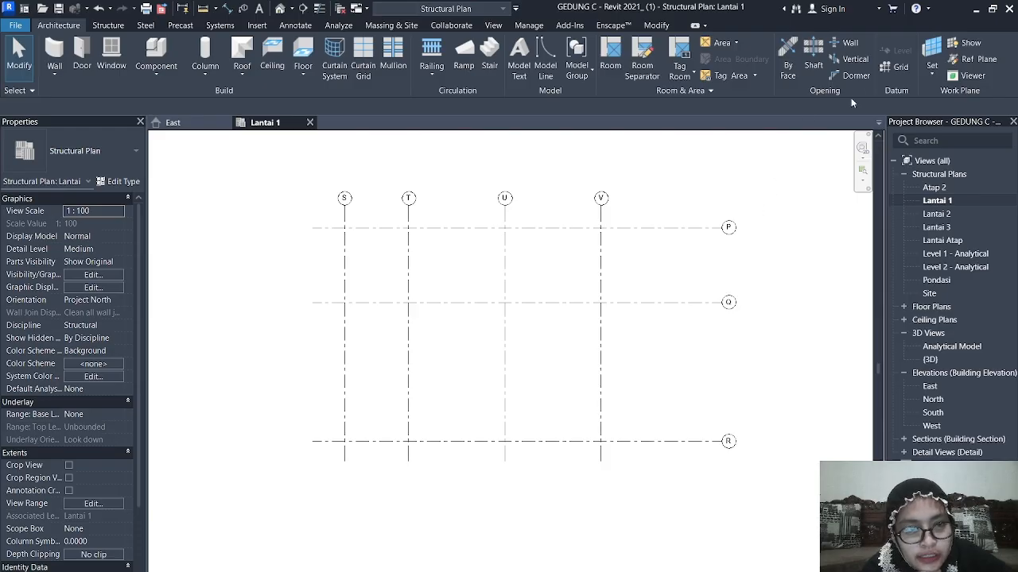
click(892, 67)
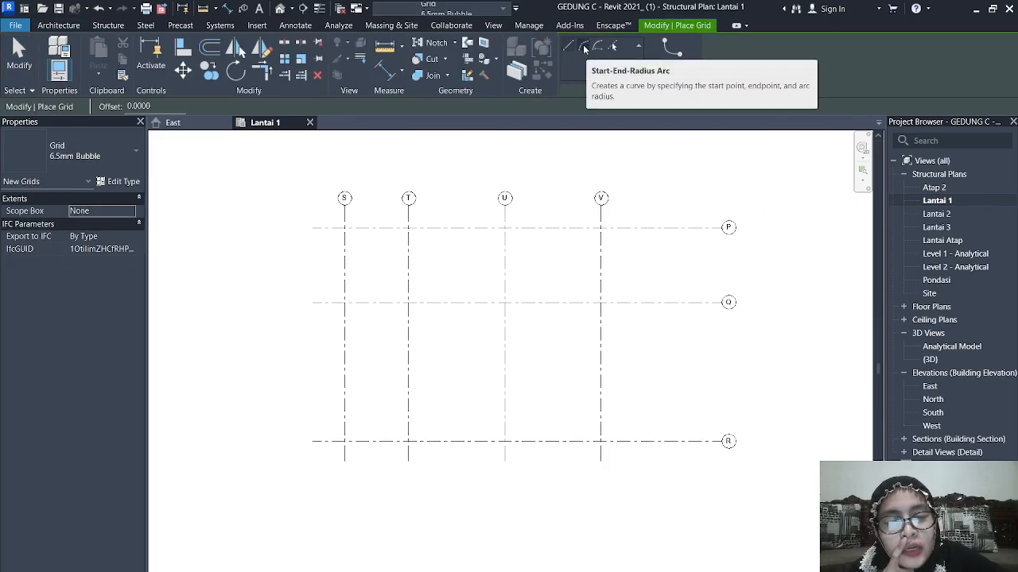
click(584, 49)
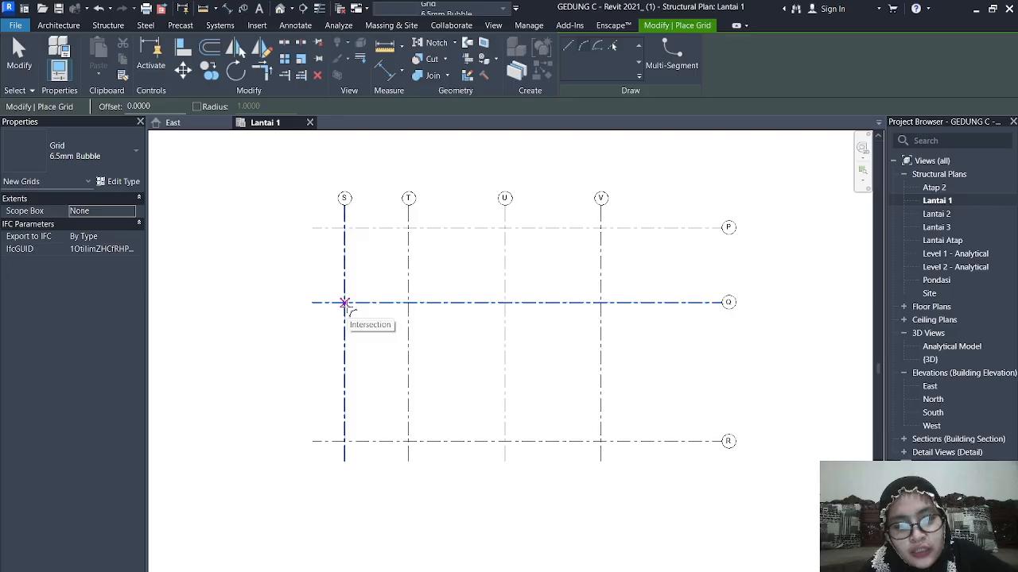
click(344, 303)
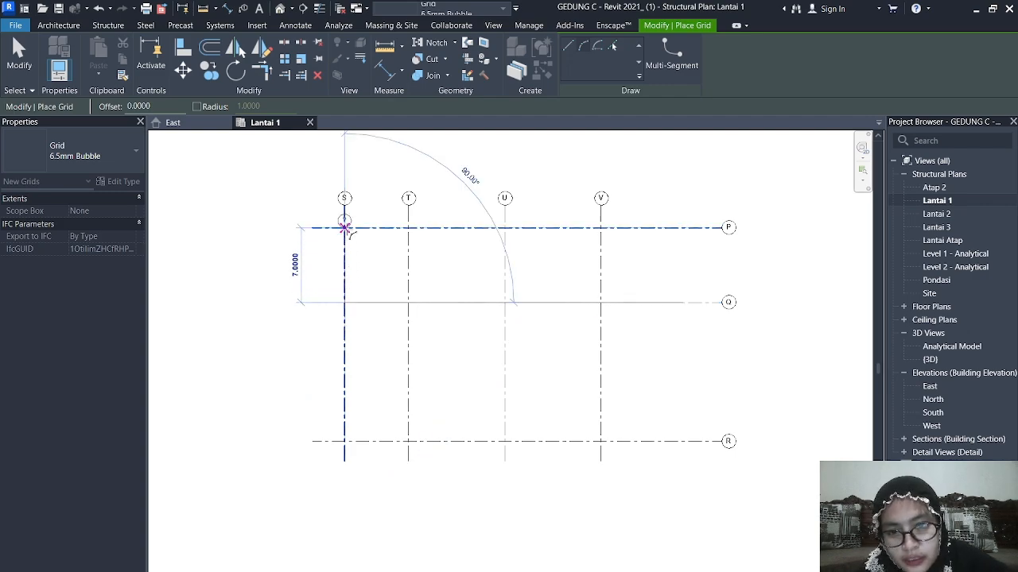
click(345, 228)
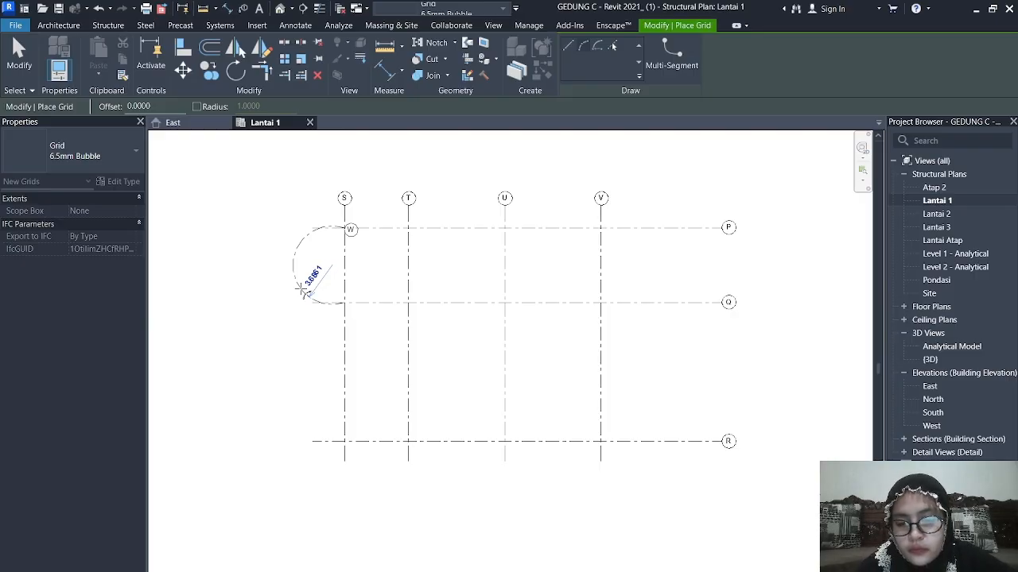
click(304, 291)
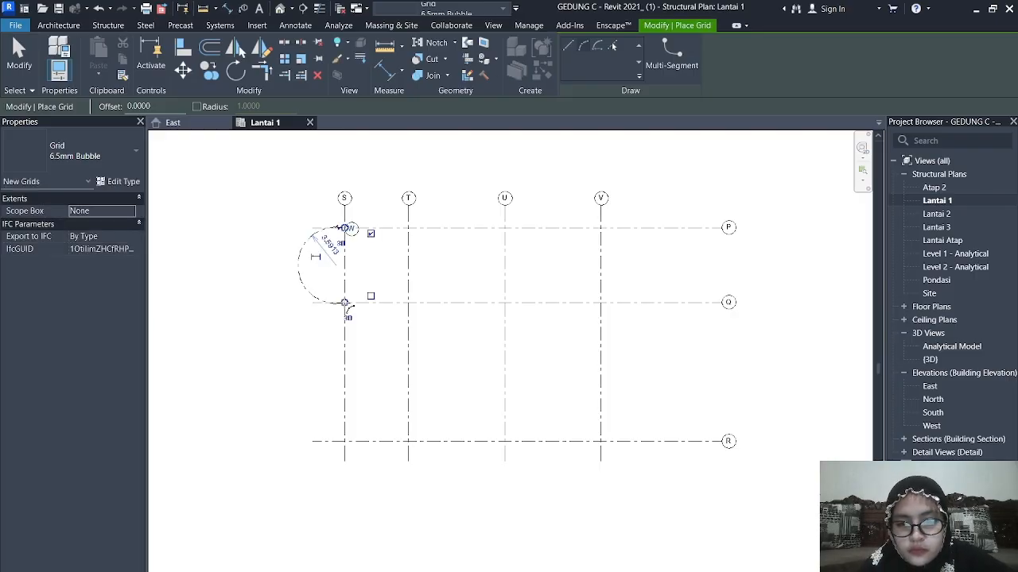
click(344, 302)
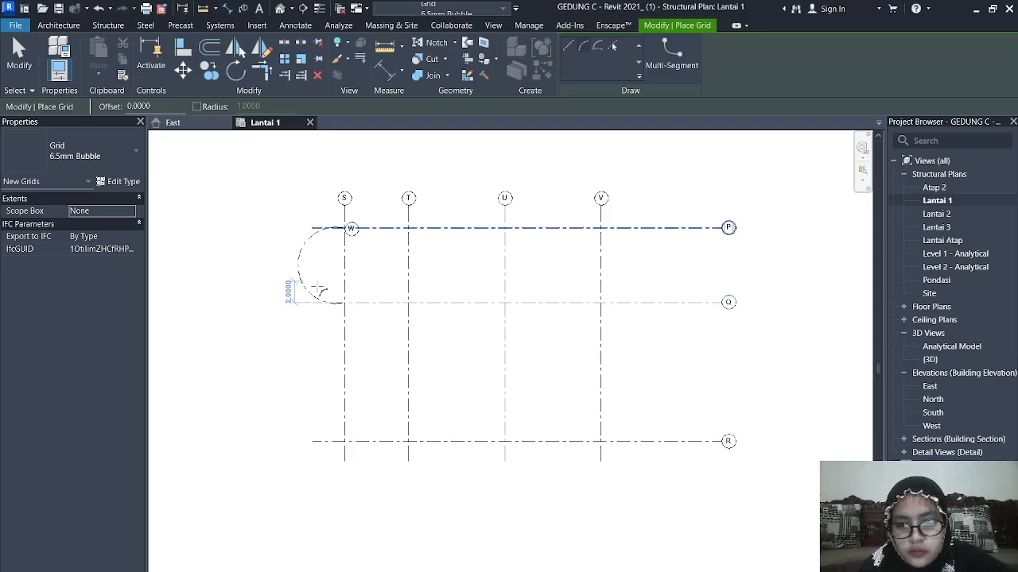
Draw a second left-bulging arc grid line from the S–Q intersection to the S–R intersection, with a radius of 6.5000.
click(587, 49)
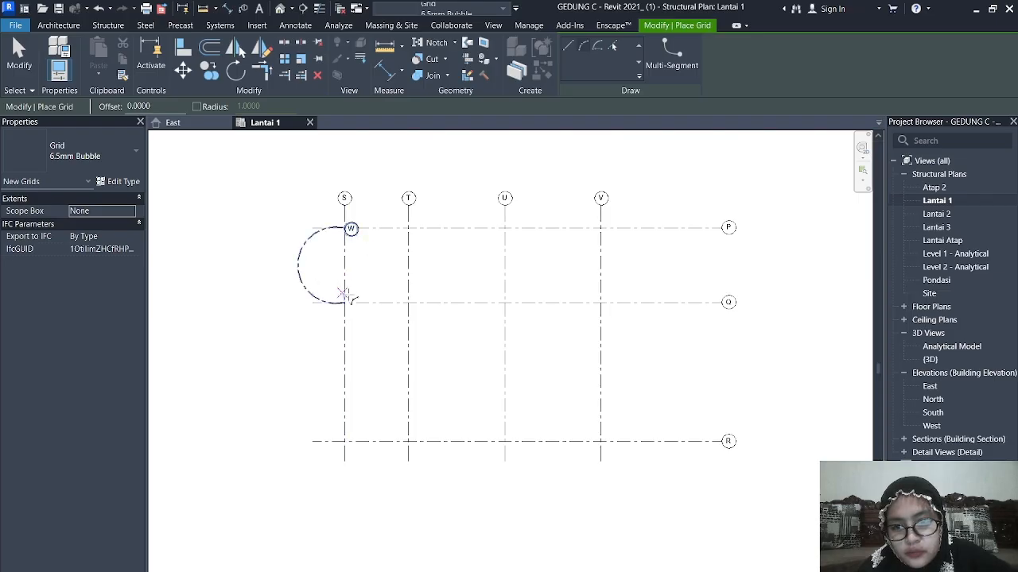
click(344, 302)
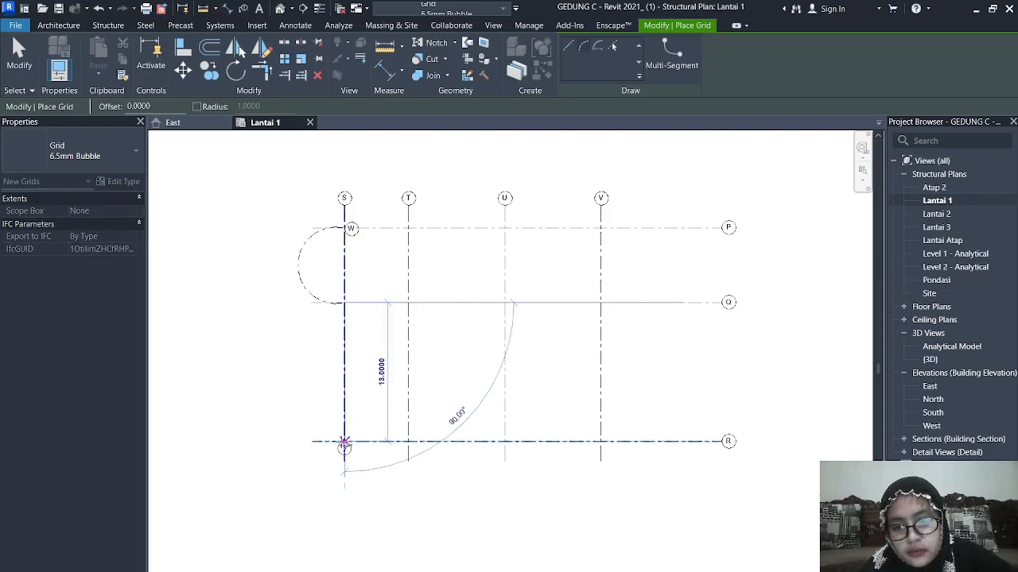
click(344, 442)
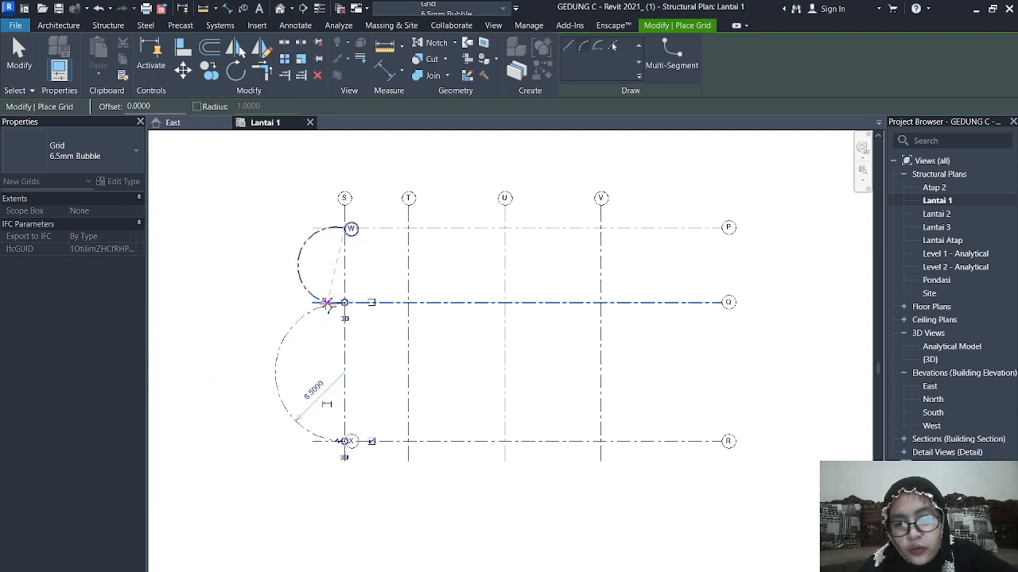
click(327, 304)
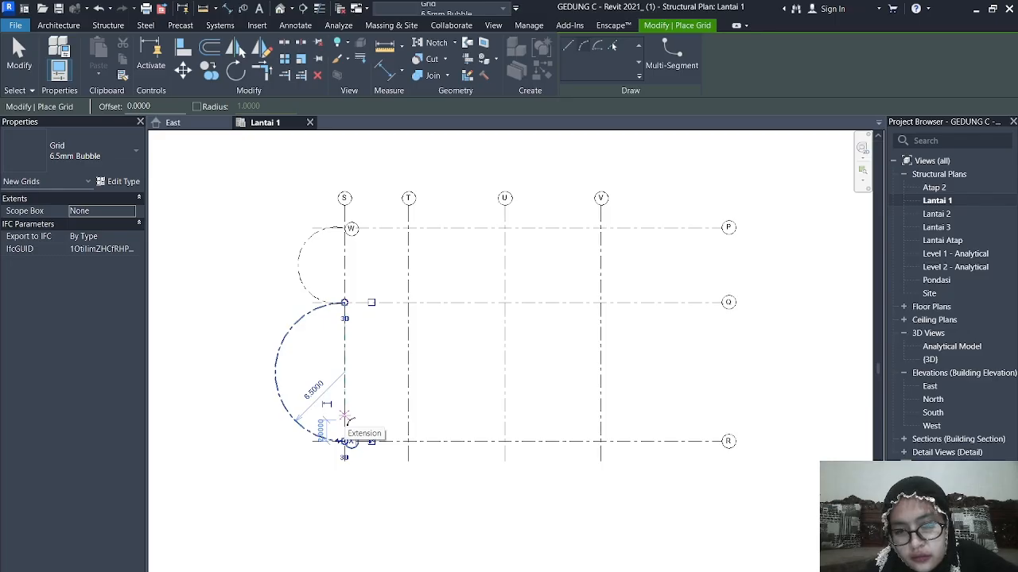
click(347, 419)
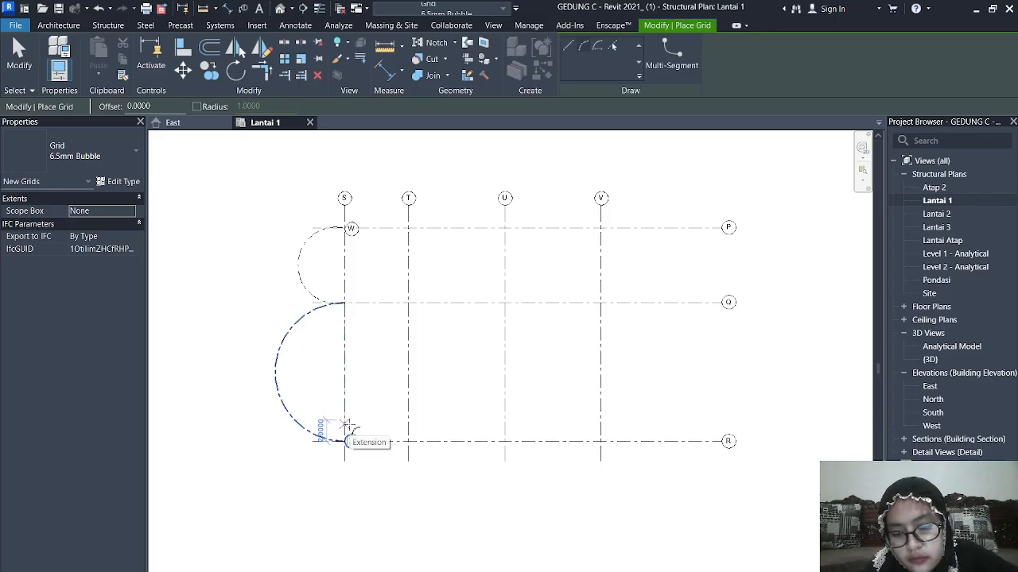
key(Escape)
key(Escape)
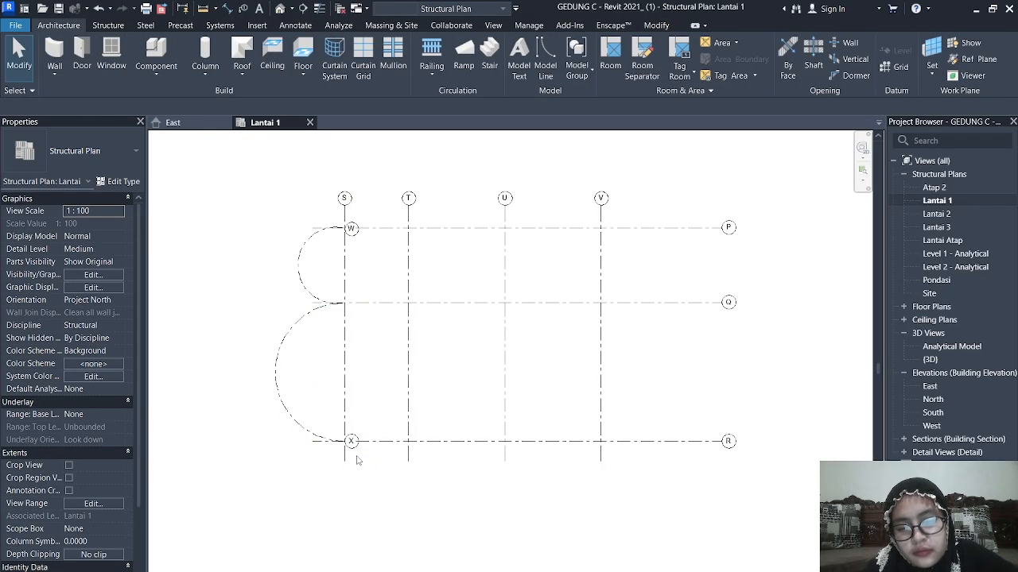
Open the name in the upper arc grid line's bubble for editing and leave the edit without entering a new name.
middle_drag(386, 421, 411, 450)
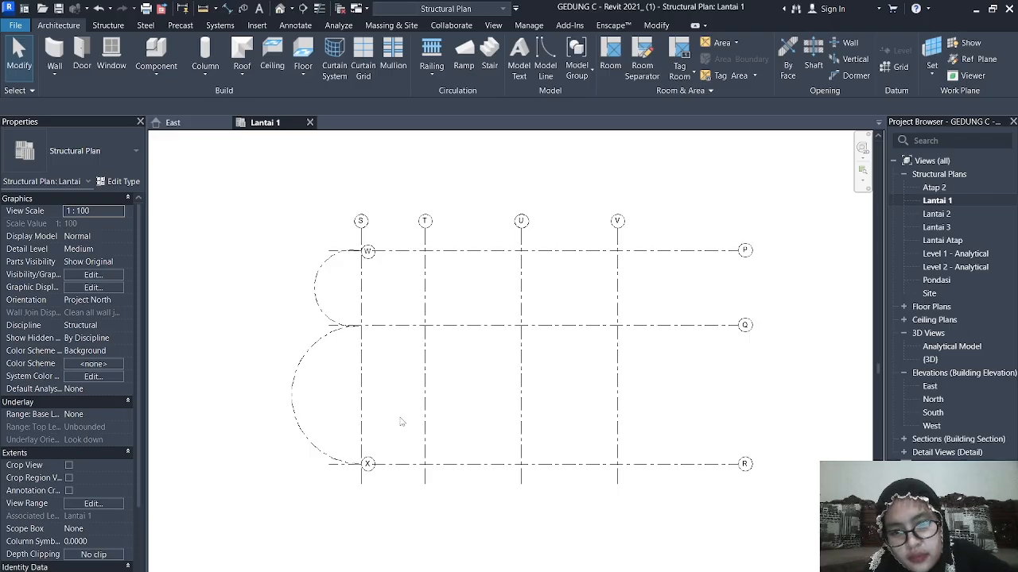
click(368, 251)
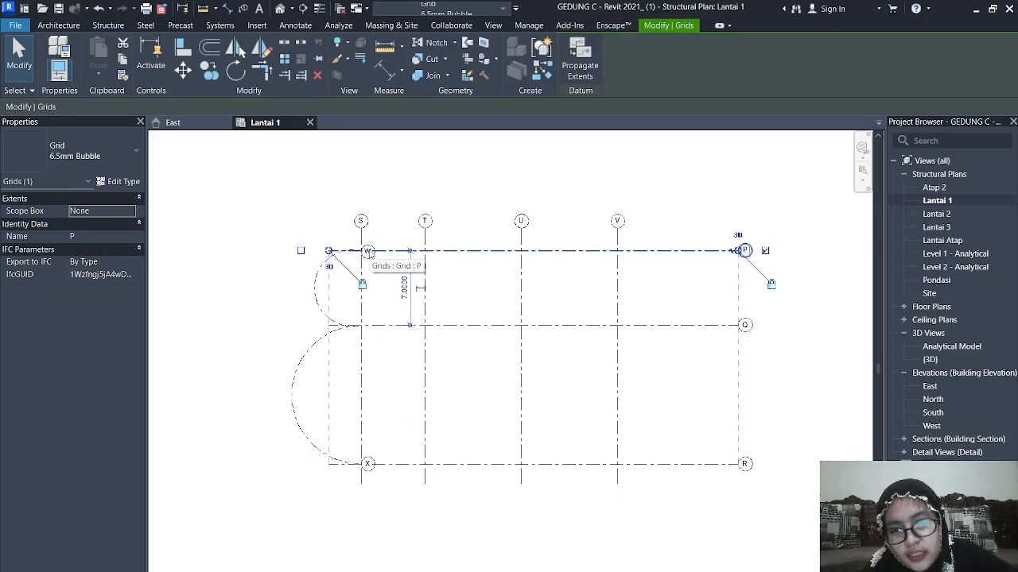
scroll(368, 251, up, 2)
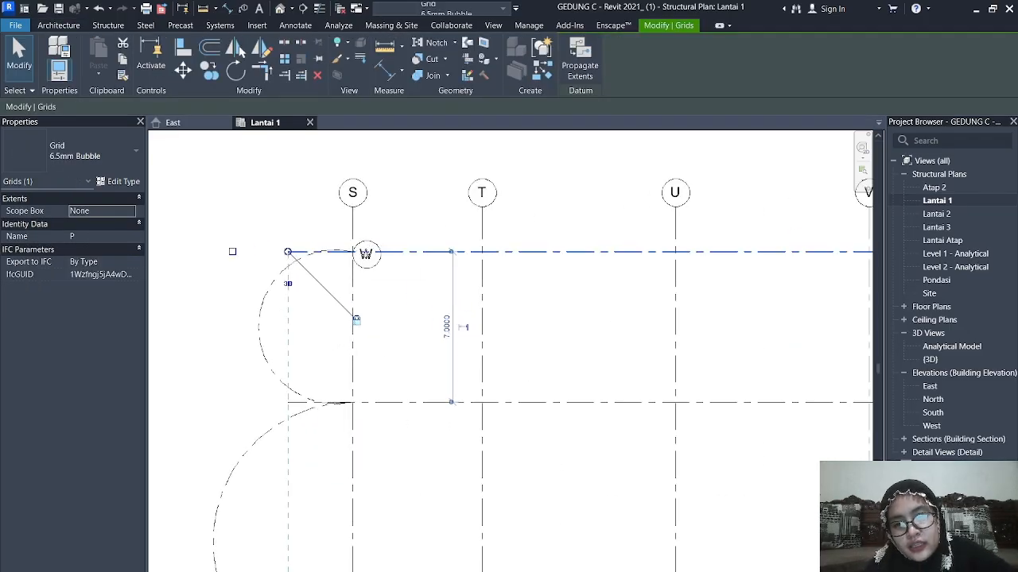
scroll(366, 253, up, 2)
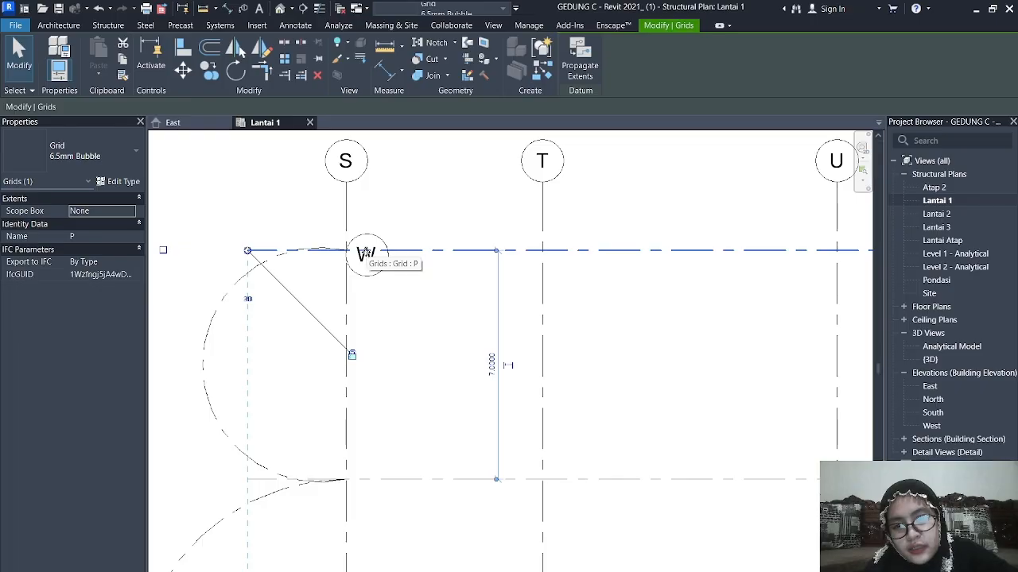
key(Escape)
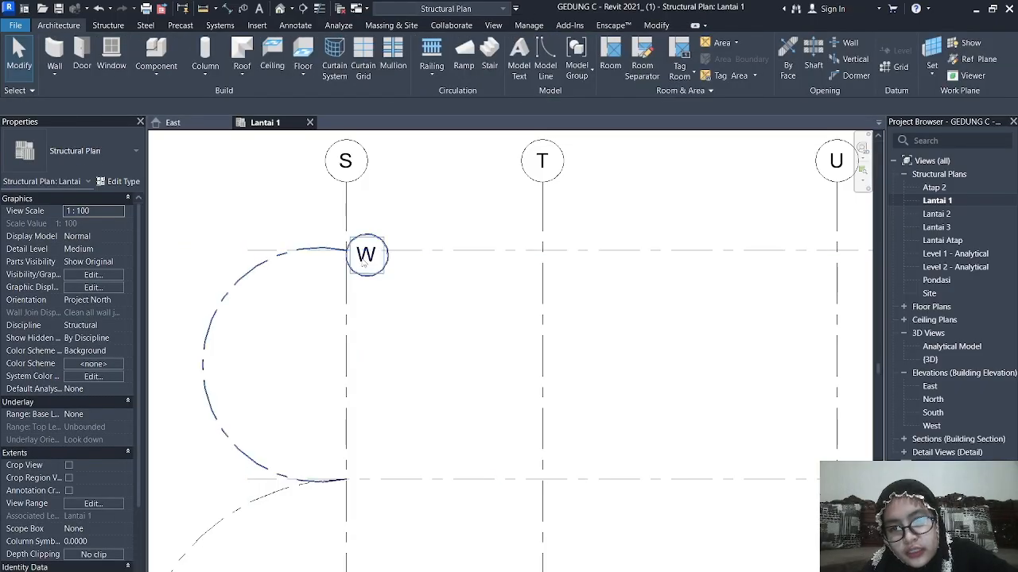
double_click(364, 256)
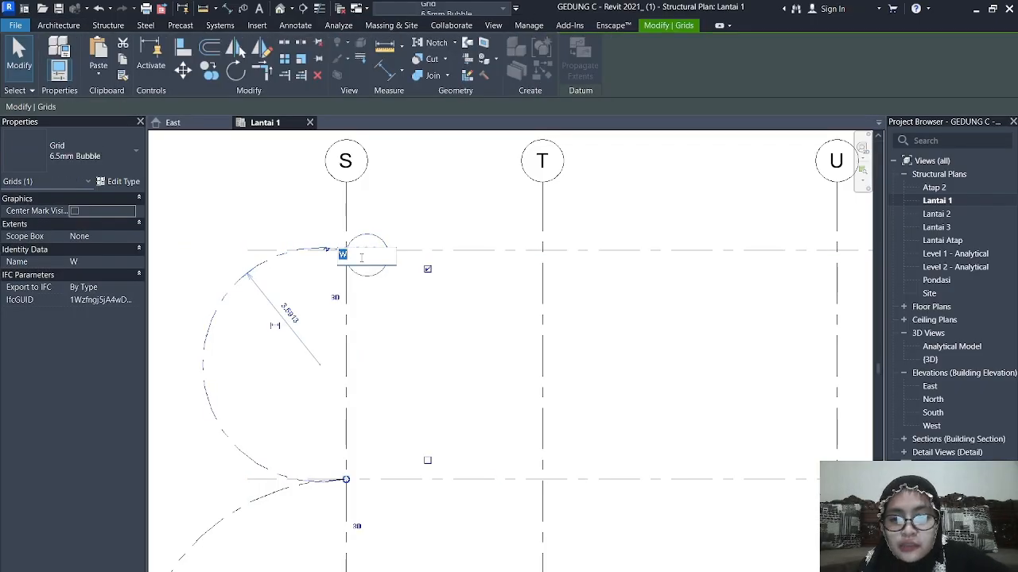
key(Escape)
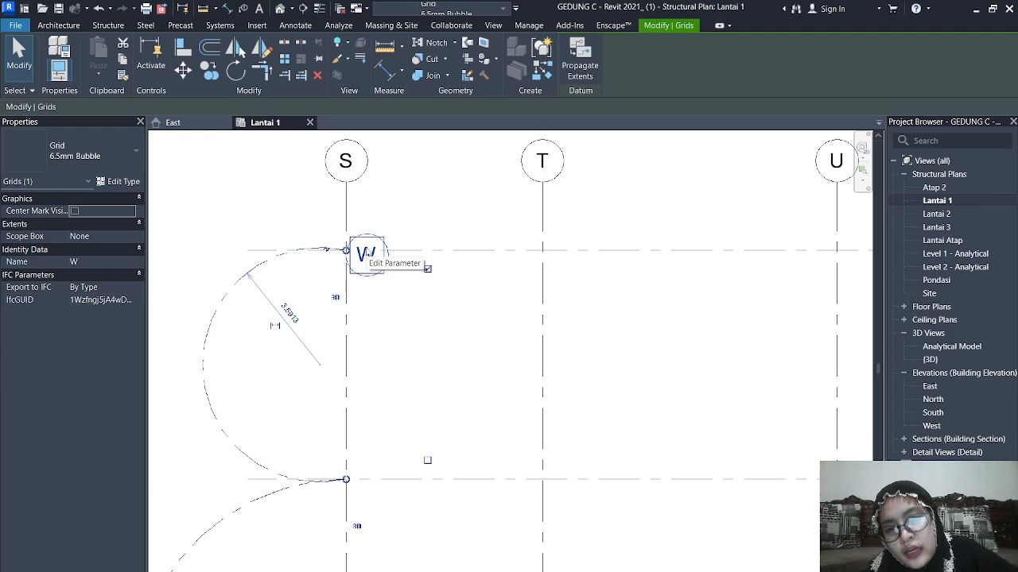
click(366, 253)
key(Return)
scroll(346, 326, down, 3)
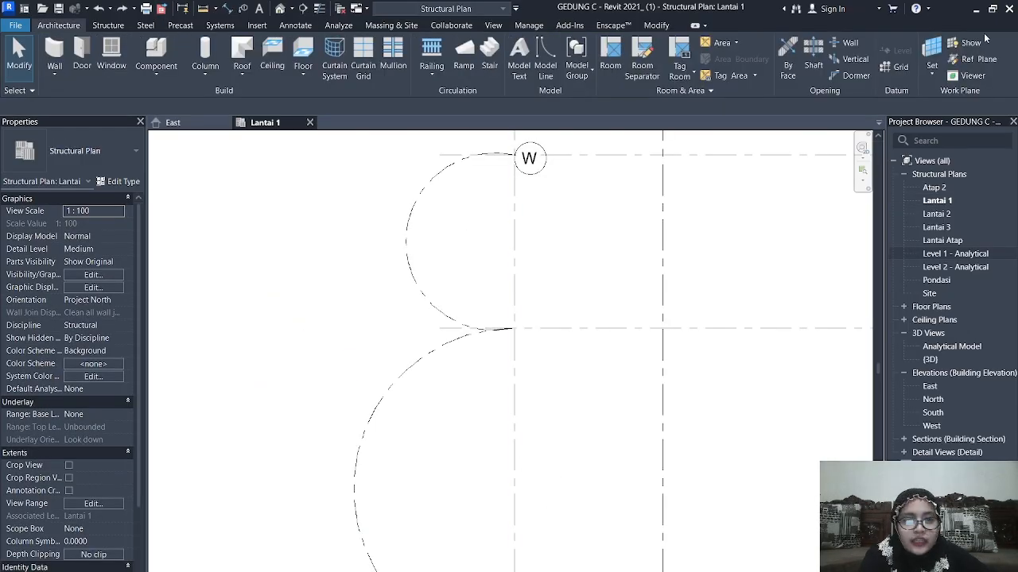
Check the Grid command's Pick Lines option, then browse to the SEMESTER 6 folder in Link CAD Formats, cancelling both.
click(901, 70)
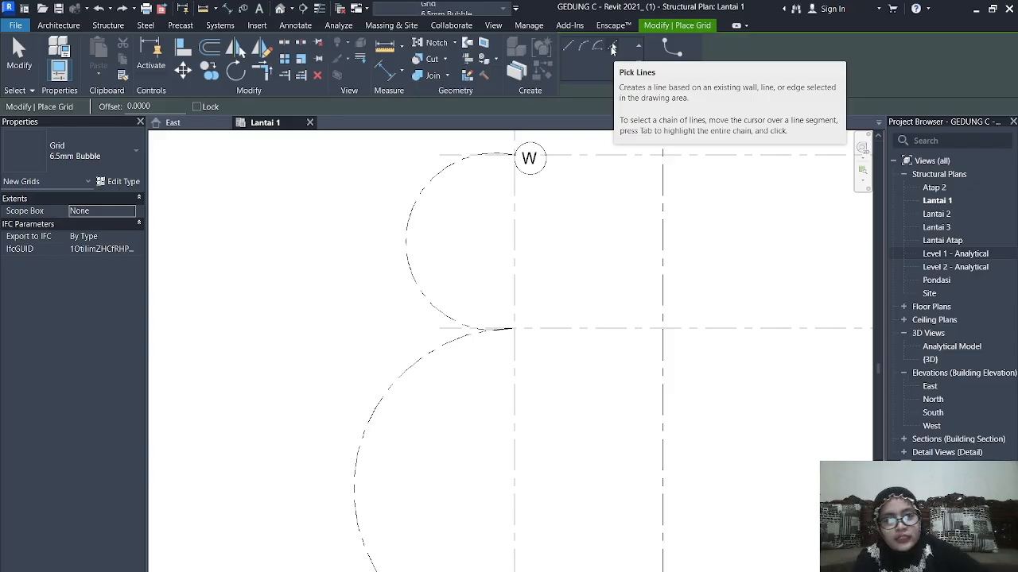
key(Escape)
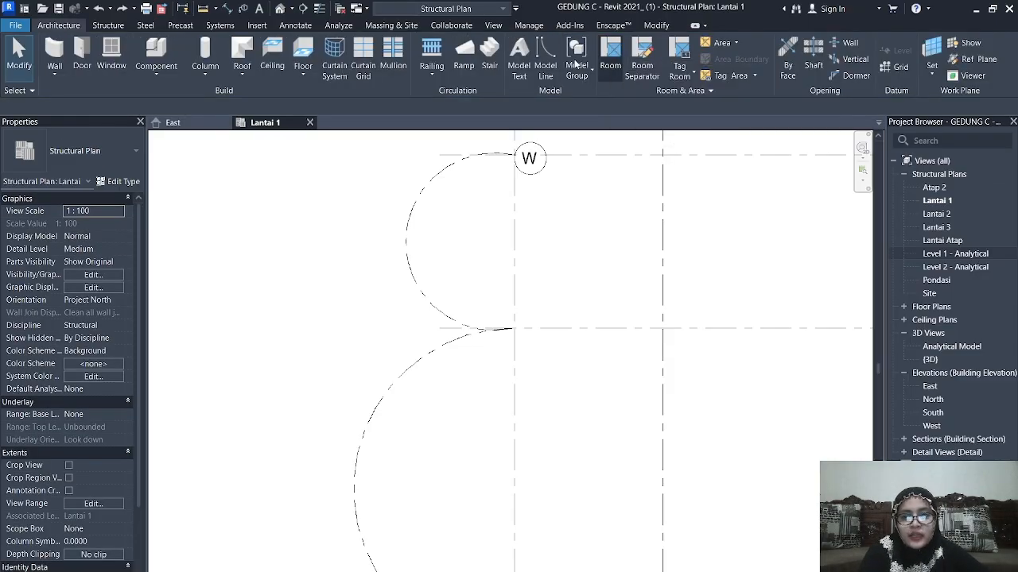
click(258, 25)
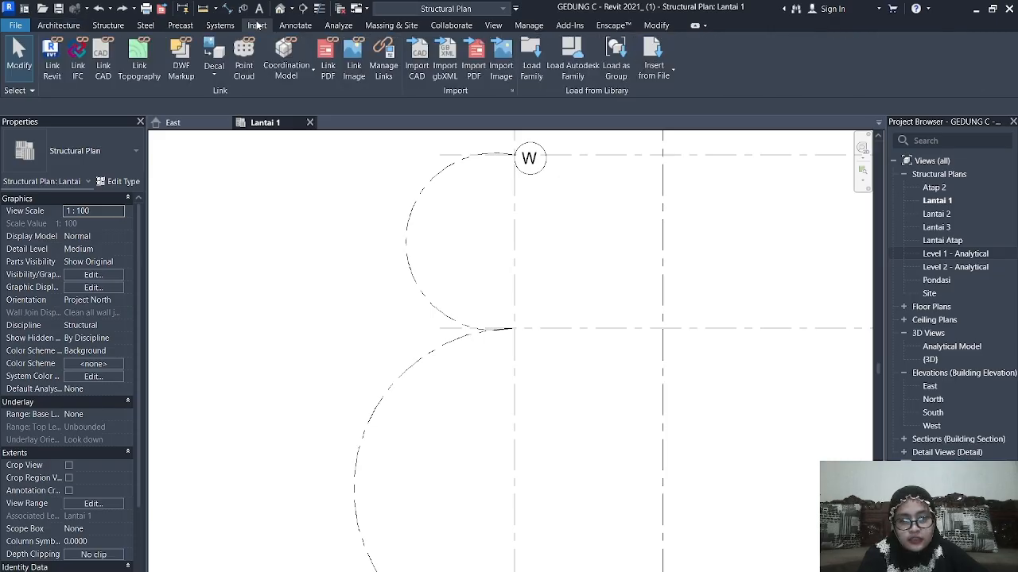
click(103, 68)
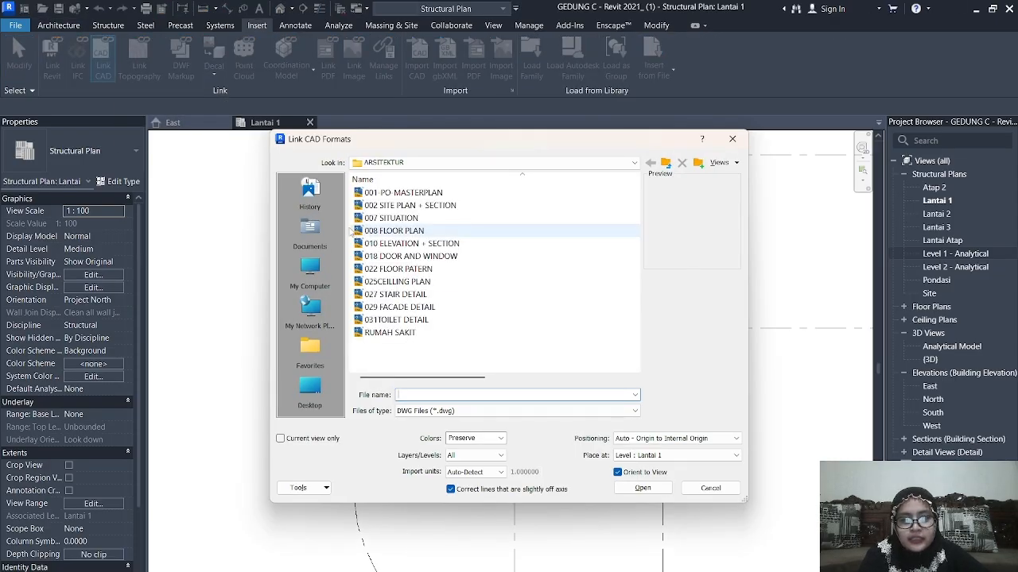
click(429, 162)
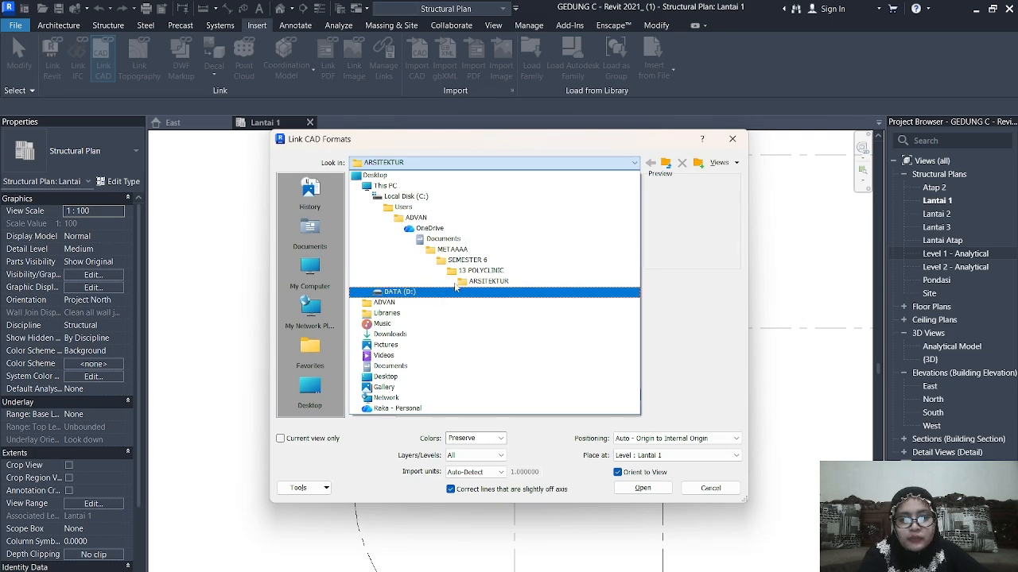
click(466, 261)
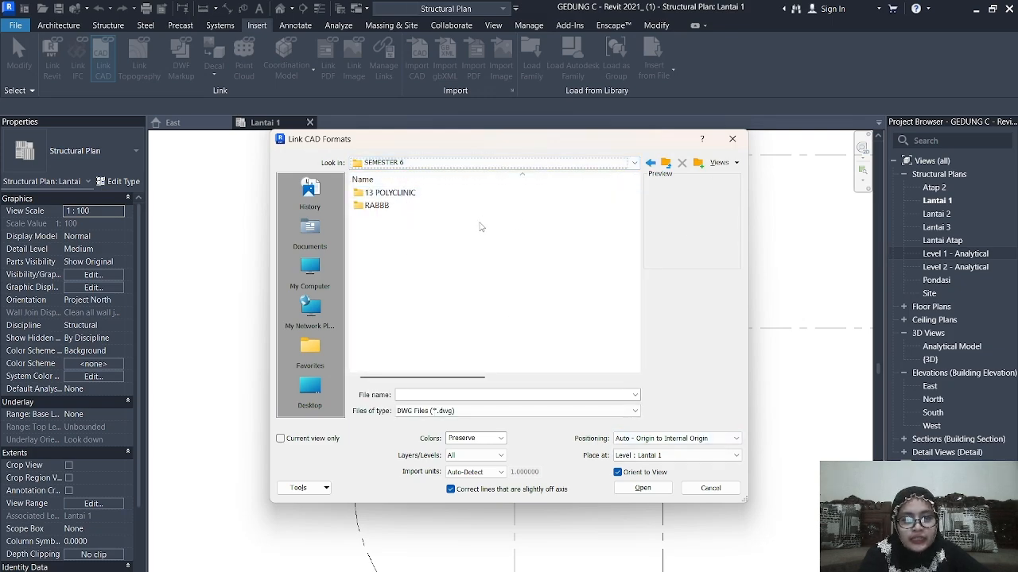
click(732, 140)
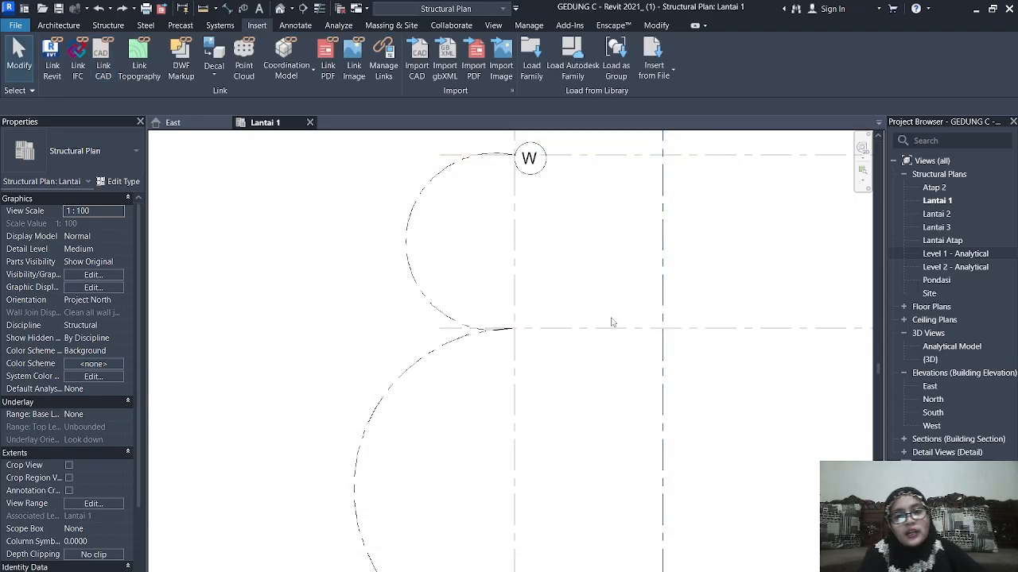
scroll(473, 274, down, 3)
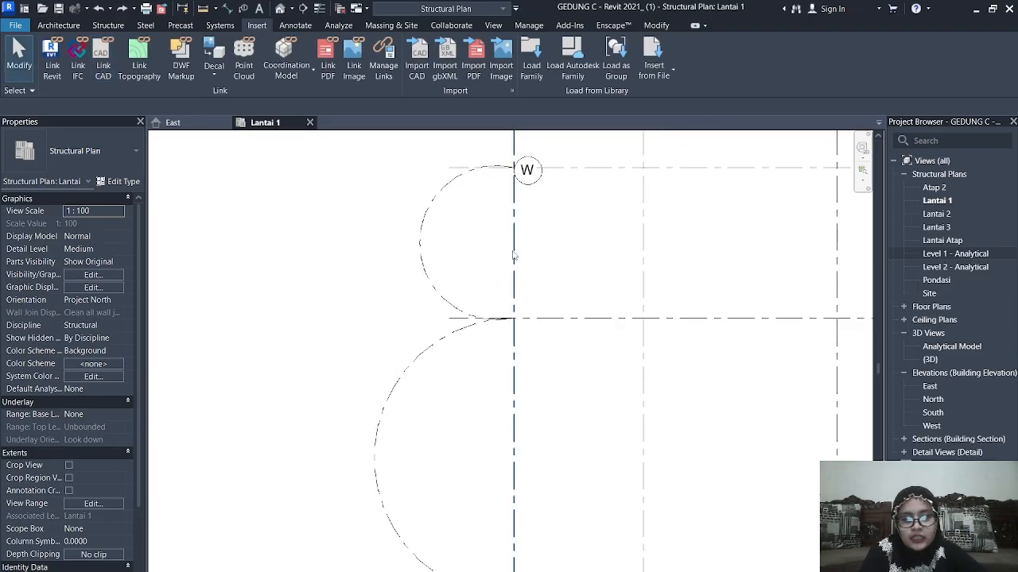
scroll(440, 277, down, 5)
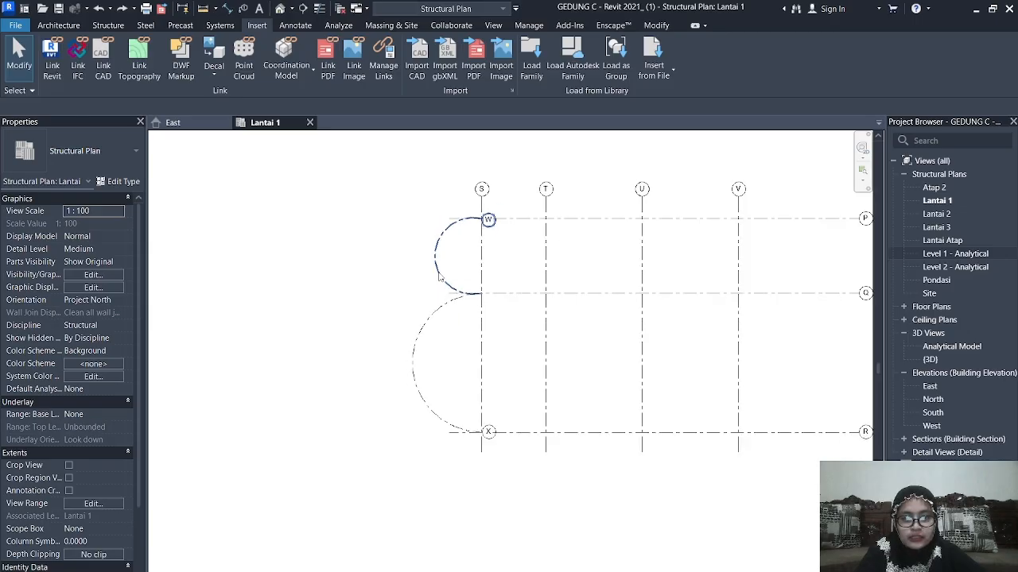
Create a vertical grid line in the main building with Pick Lines, picking the east outer edge along grid 20.
scroll(591, 347, up, 6)
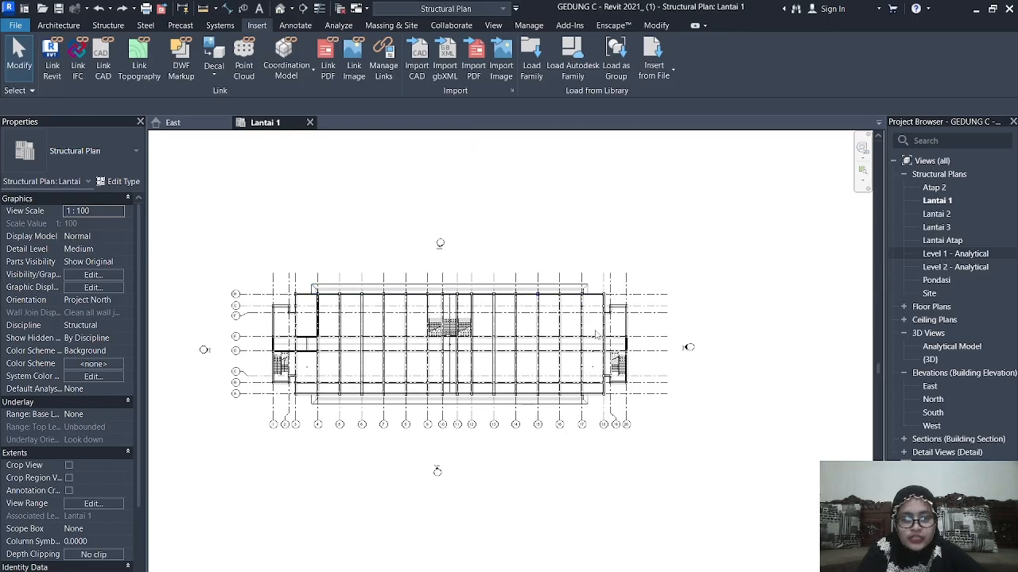
scroll(480, 334, down, 4)
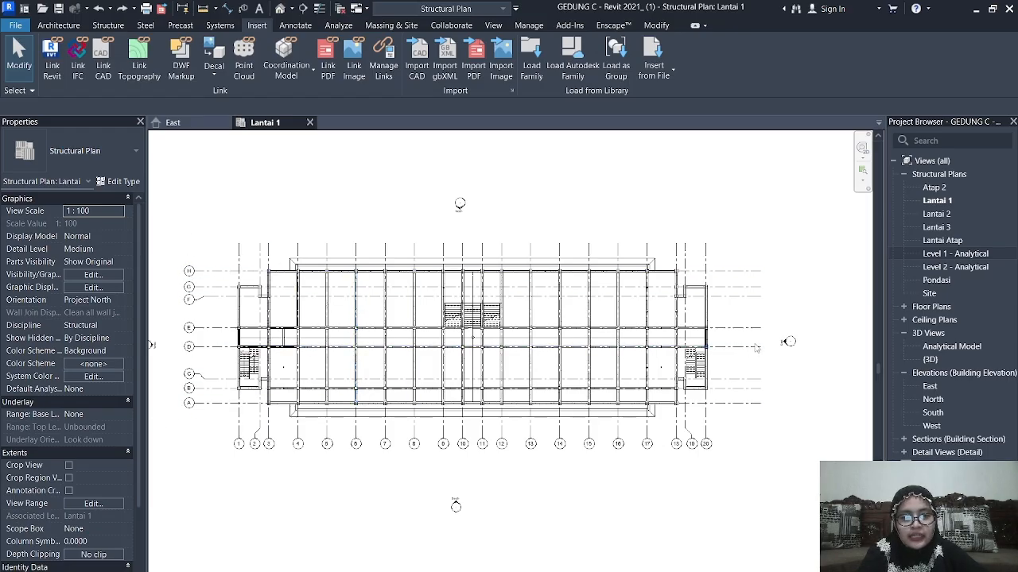
scroll(701, 269, up, 2)
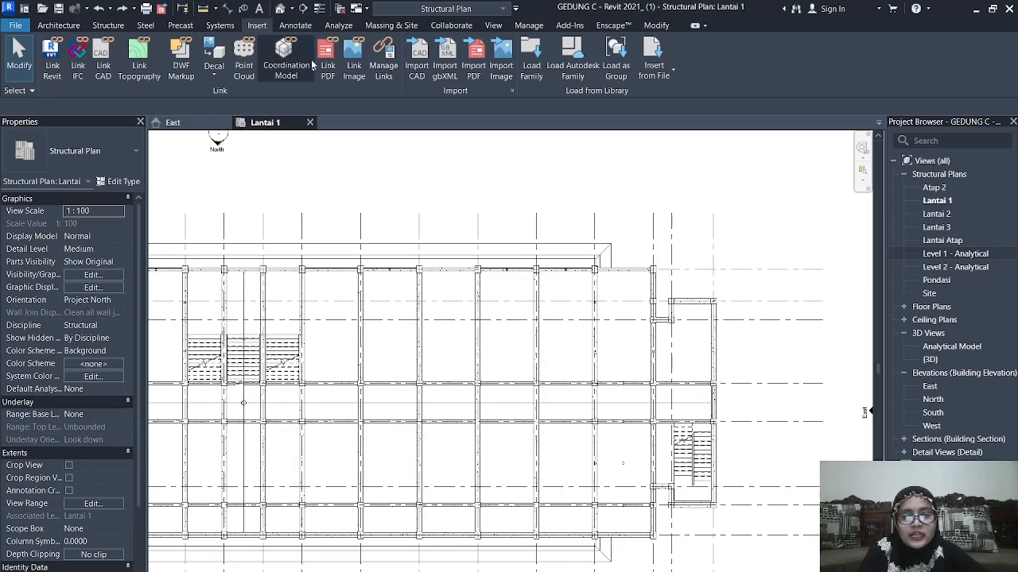
click(70, 25)
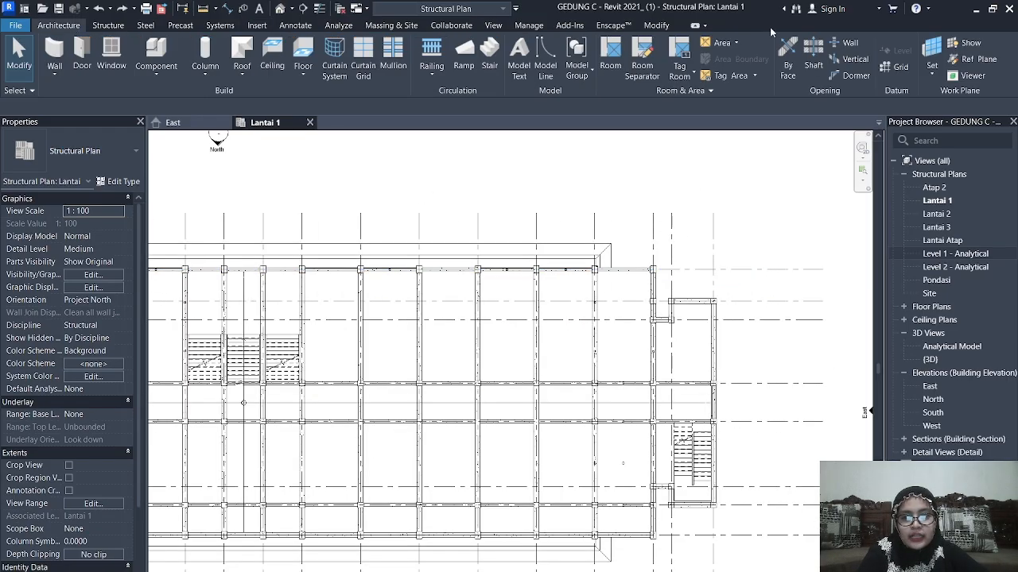
click(896, 68)
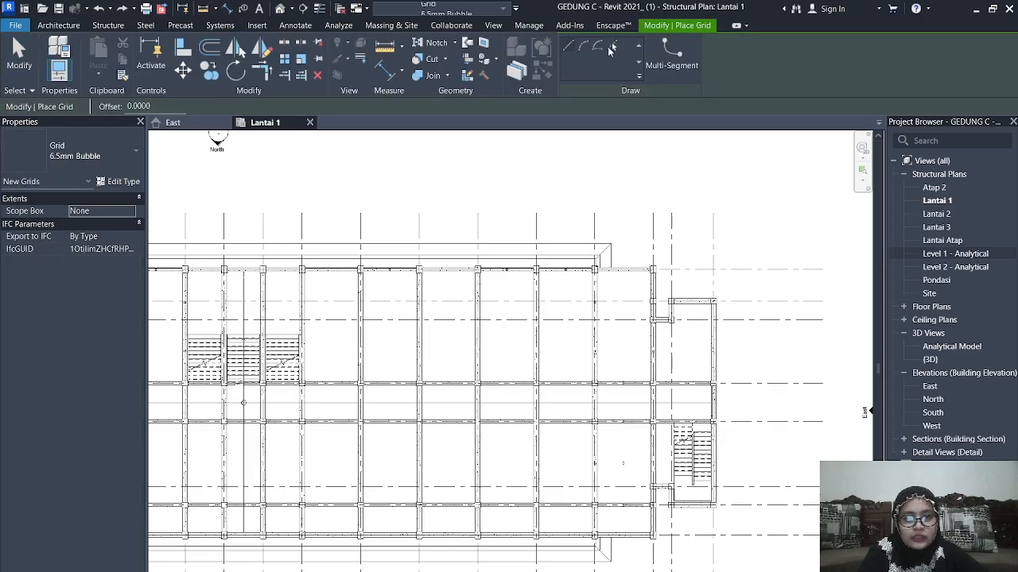
click(614, 45)
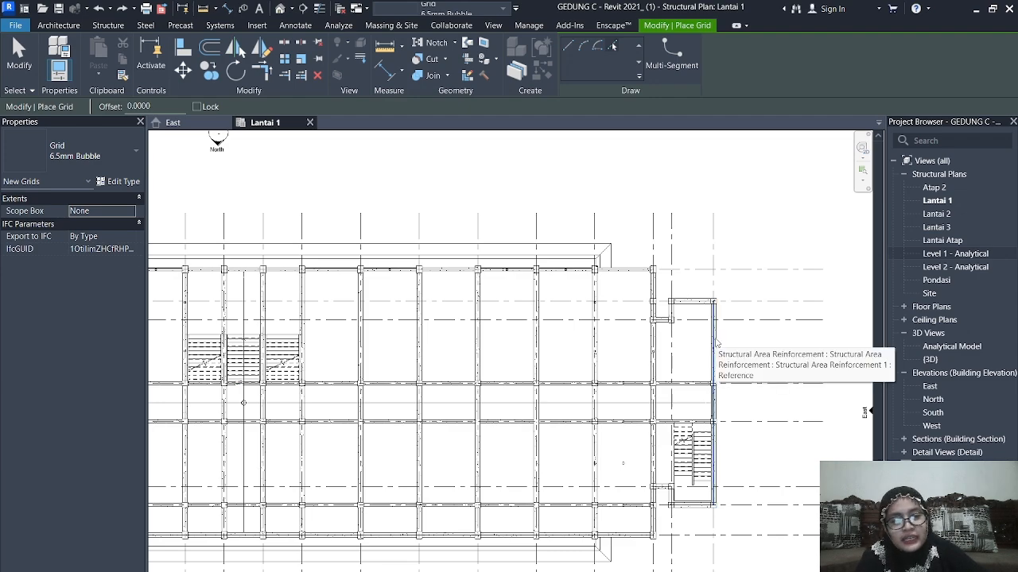
scroll(716, 342, up, 3)
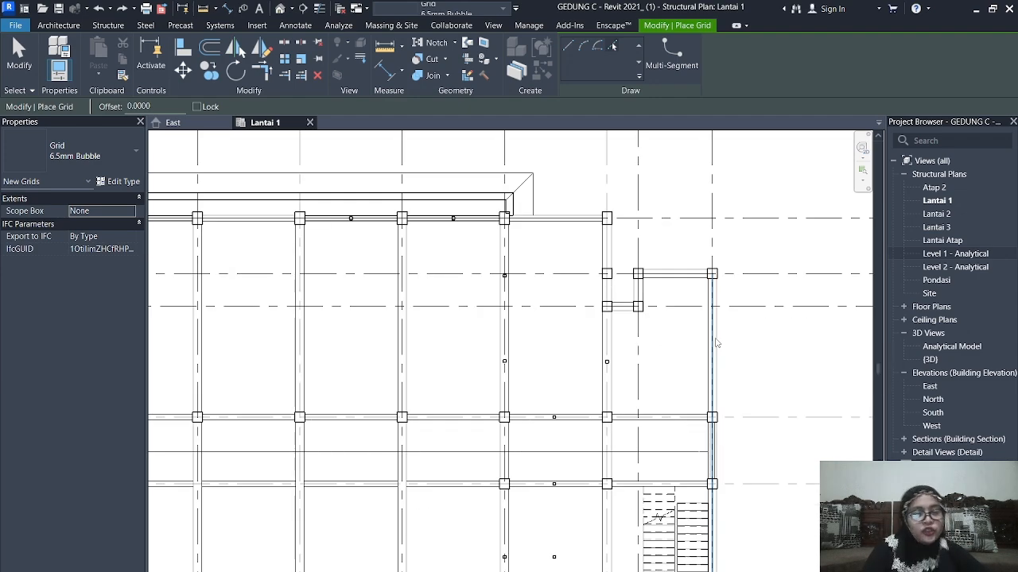
scroll(714, 287, up, 2)
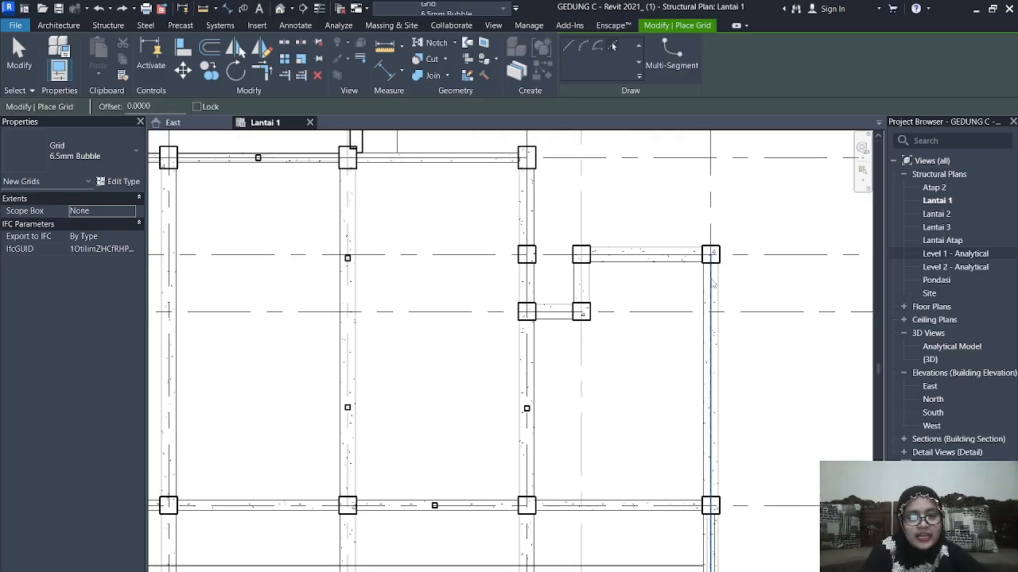
click(713, 283)
Open the name in the new east grid line's bubble for editing and leave the edit without entering a new name.
scroll(712, 284, down, 3)
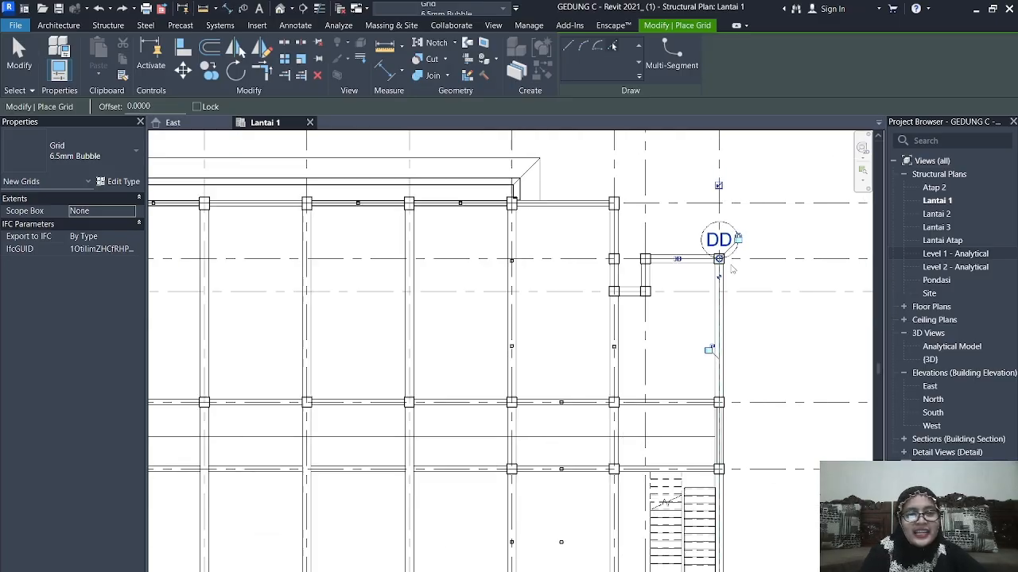
scroll(742, 390, down, 1)
middle_drag(742, 391, 726, 323)
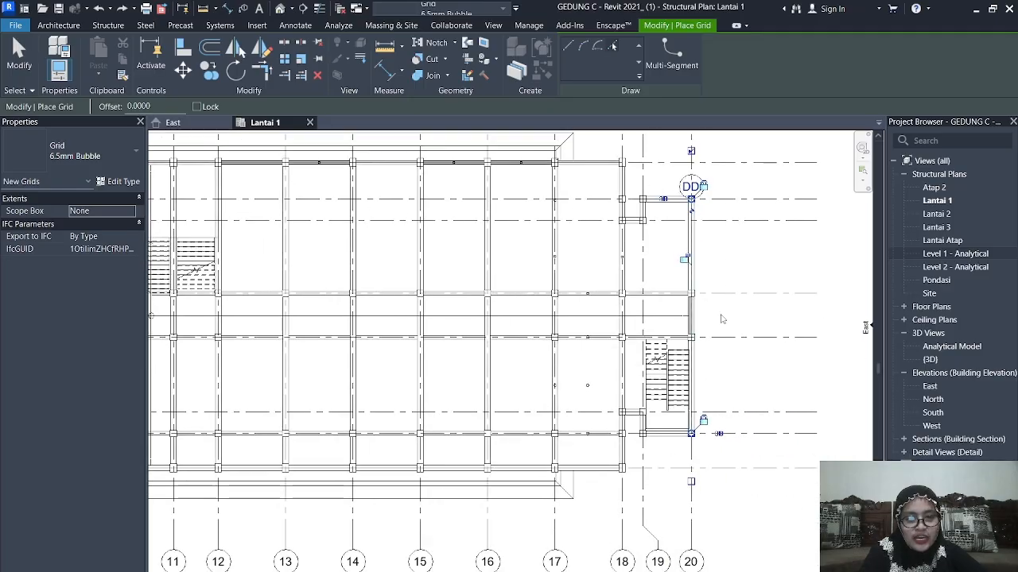
scroll(723, 319, down, 1)
middle_drag(687, 280, 744, 321)
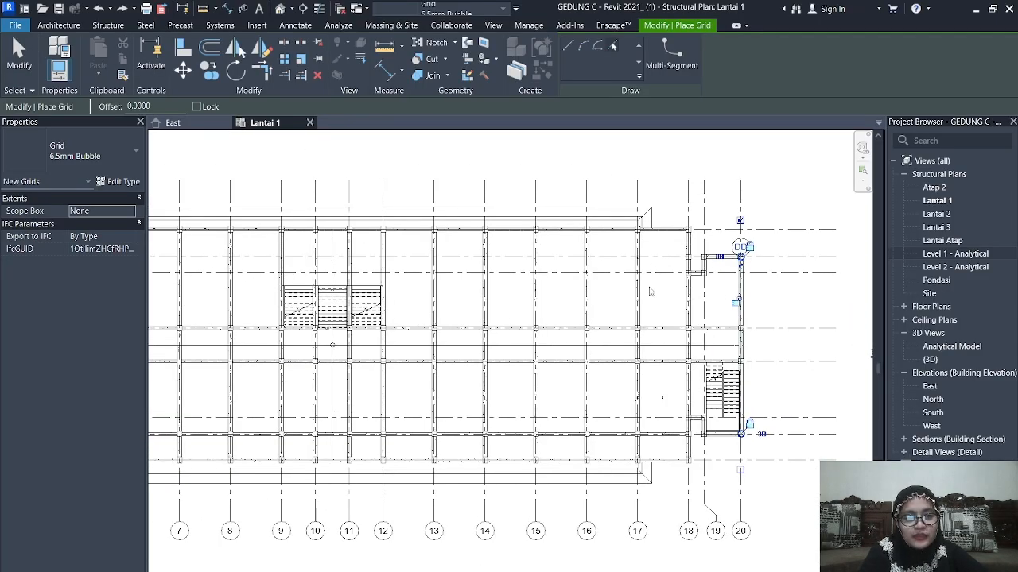
middle_drag(602, 287, 659, 287)
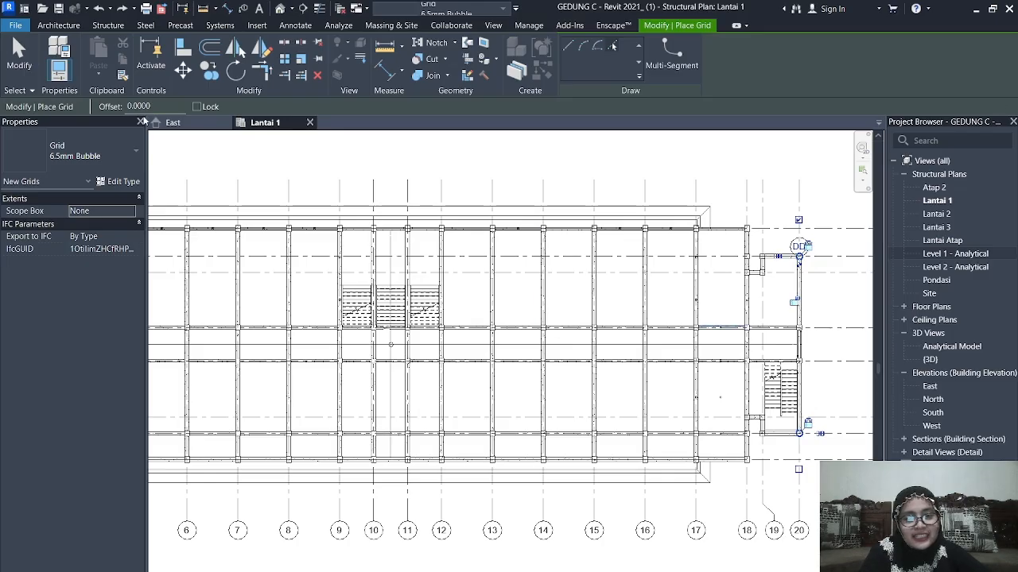
middle_drag(769, 265, 607, 265)
scroll(659, 245, up, 6)
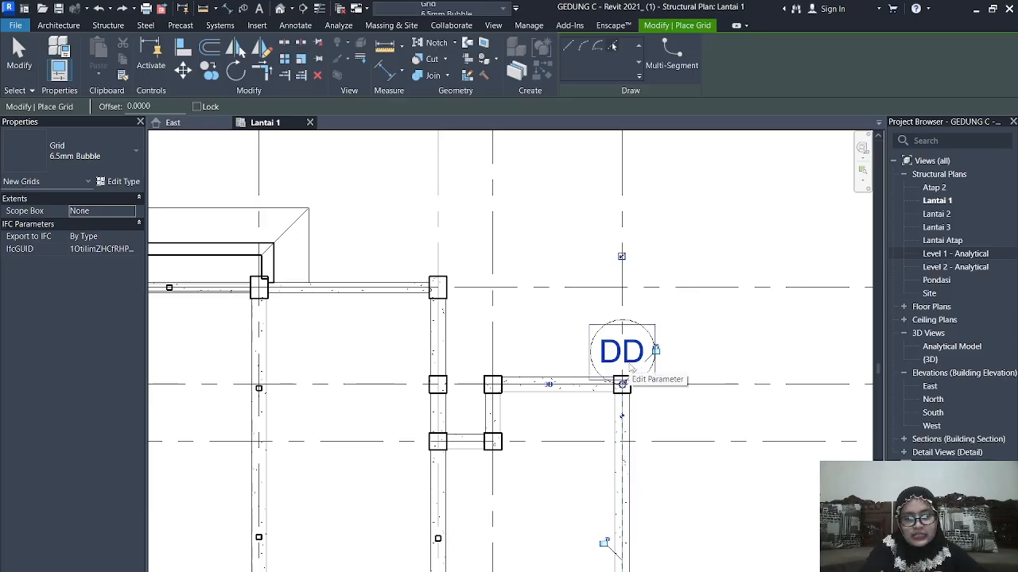
scroll(630, 367, down, 3)
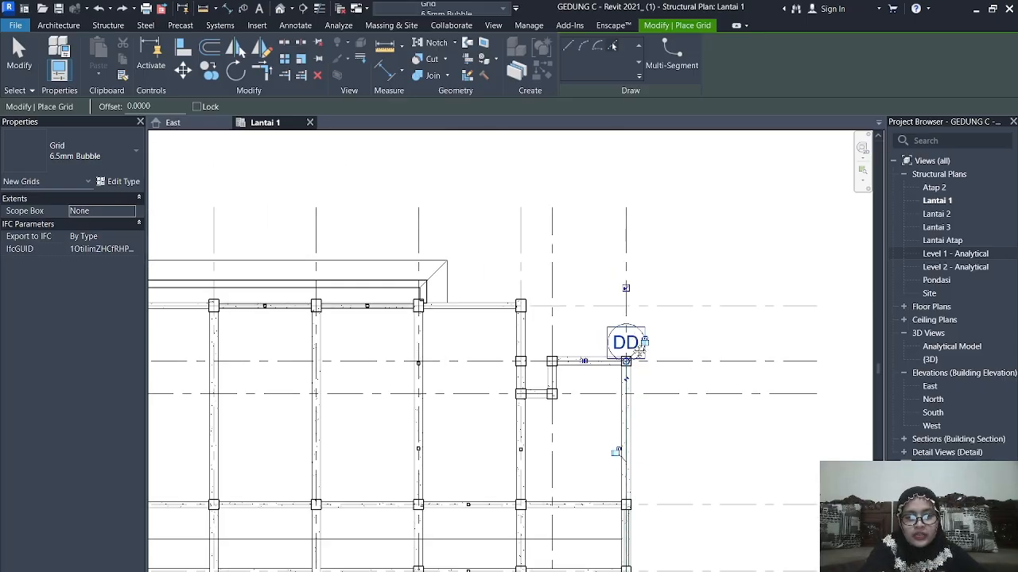
scroll(632, 332, up, 2)
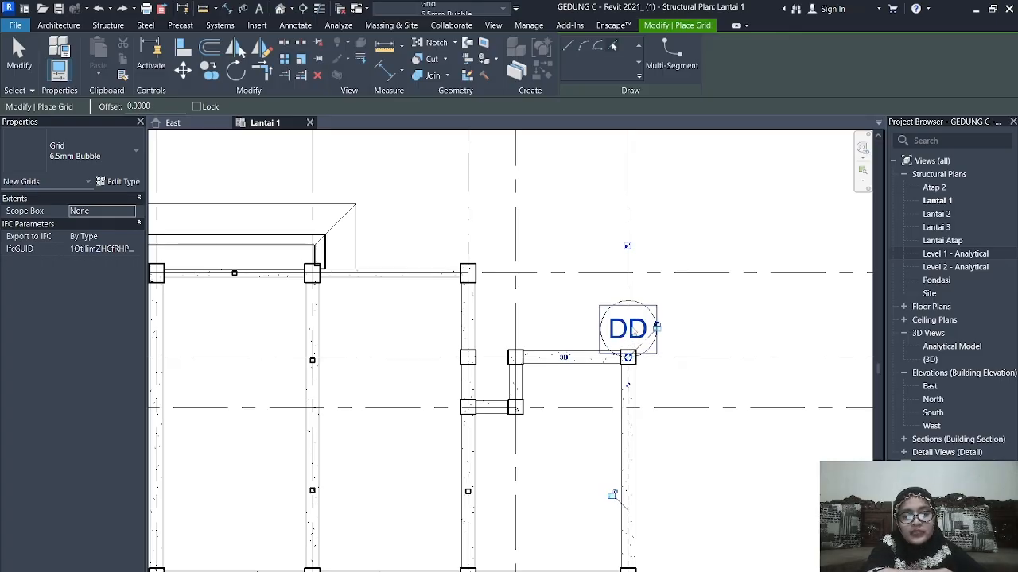
click(637, 329)
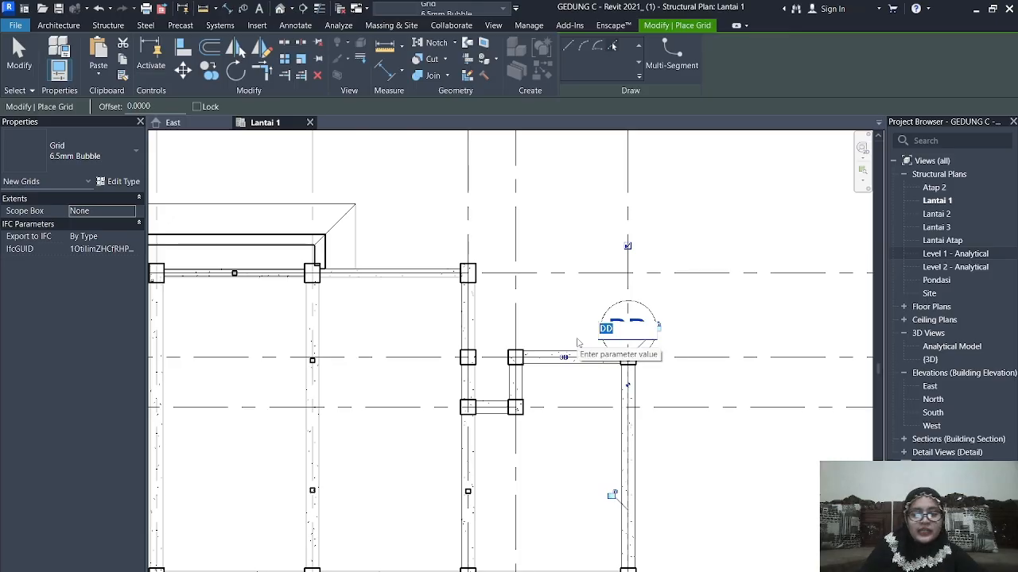
click(678, 300)
Hide the bubble at the upper end of the new grid line on the east edge.
scroll(633, 308, down, 5)
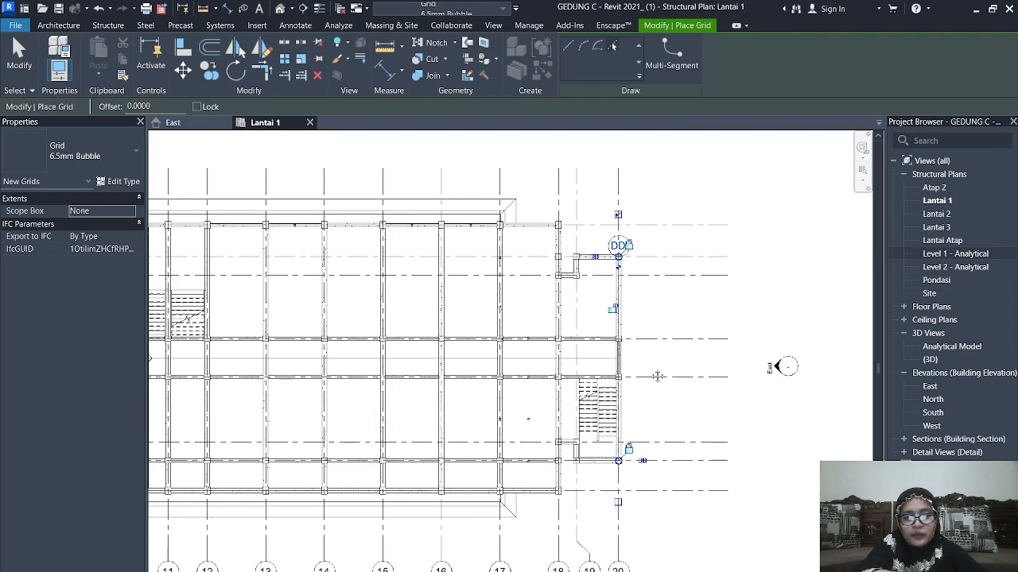
middle_drag(636, 333, 636, 310)
scroll(616, 213, up, 1)
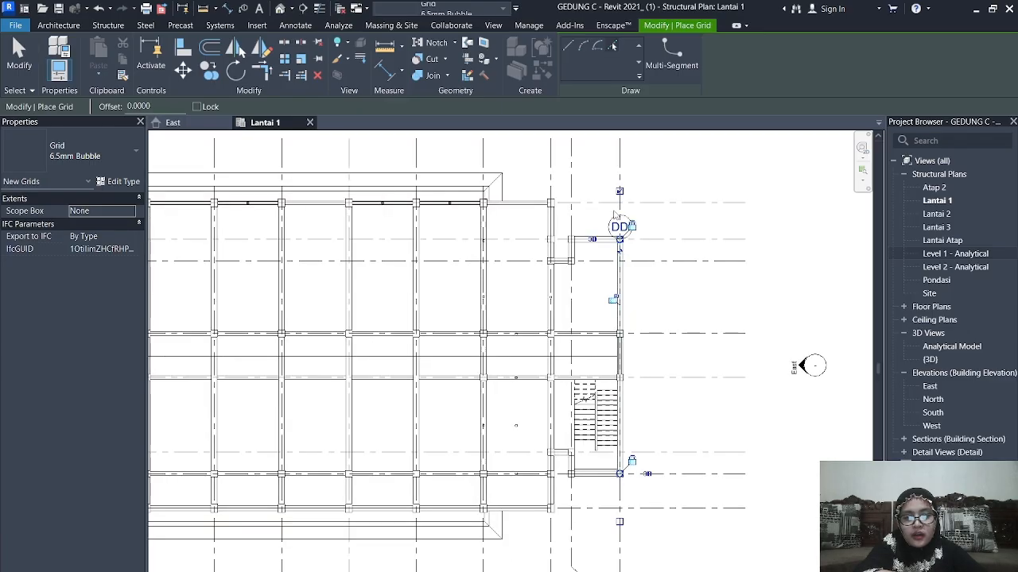
scroll(622, 229, down, 1)
middle_drag(620, 239, 617, 229)
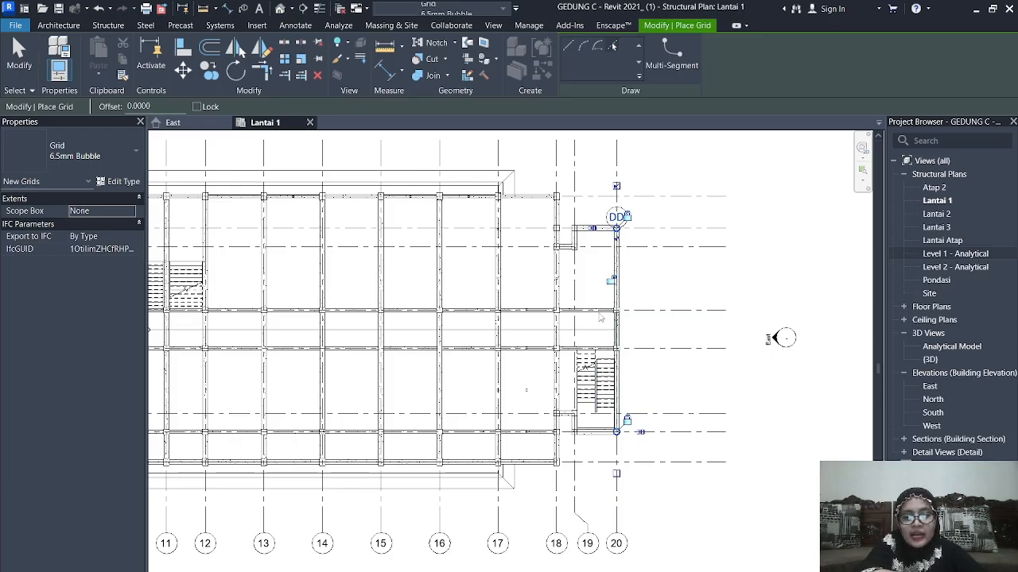
scroll(617, 303, up, 1)
scroll(619, 292, up, 4)
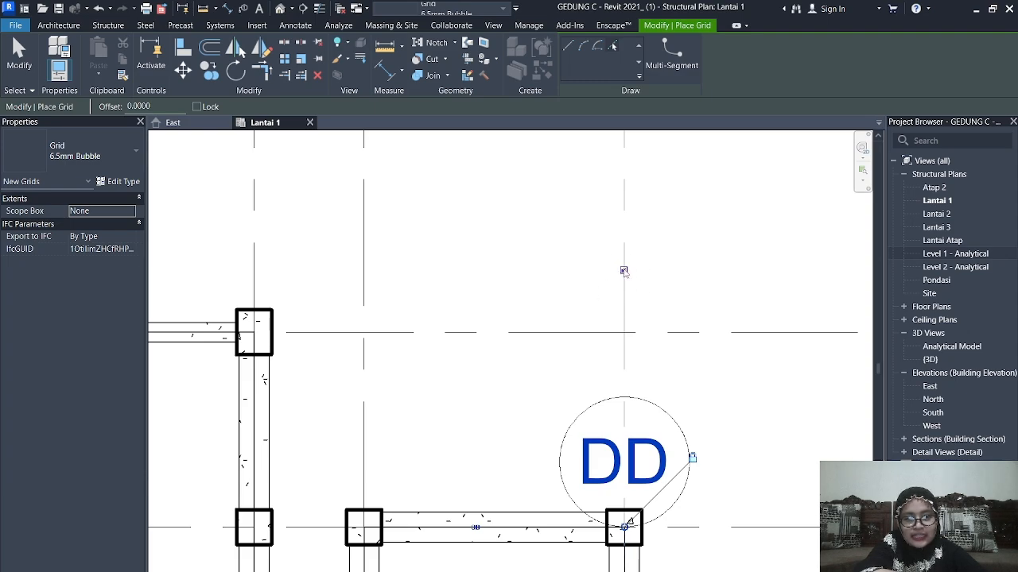
click(623, 271)
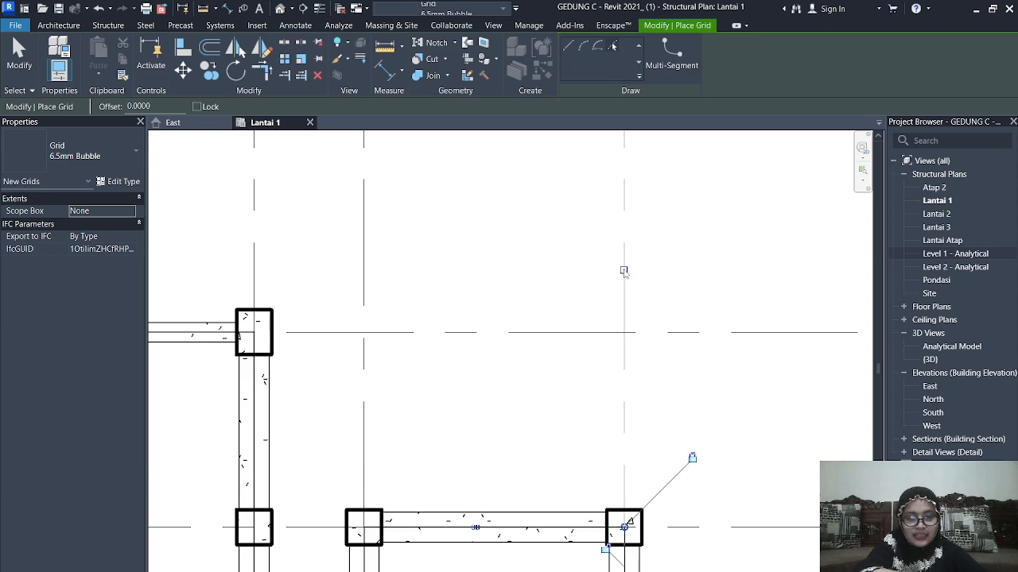
Show the bubble at the lower end of the new east-edge grid line.
scroll(624, 271, down, 6)
scroll(629, 402, up, 8)
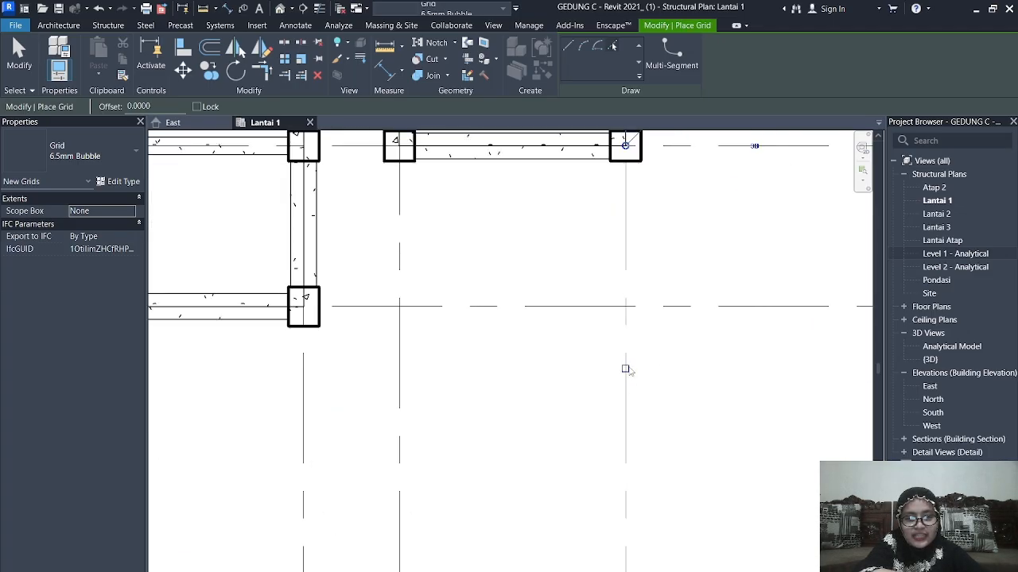
click(624, 368)
scroll(645, 372, down, 4)
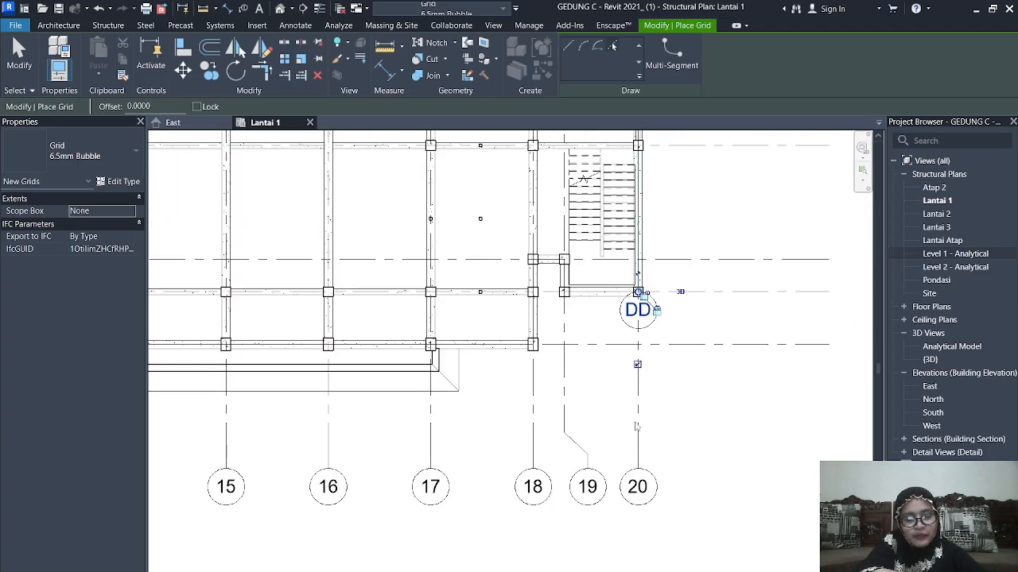
Extend the lower end of the new grid line past the building's lower edge, stopping just above bubble 20.
scroll(637, 294, down, 2)
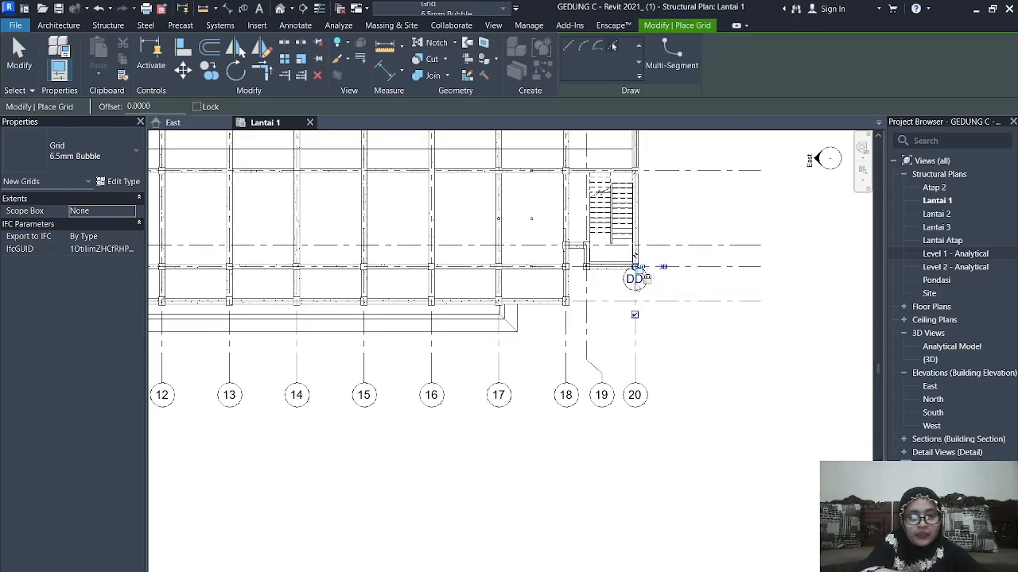
scroll(636, 298, up, 2)
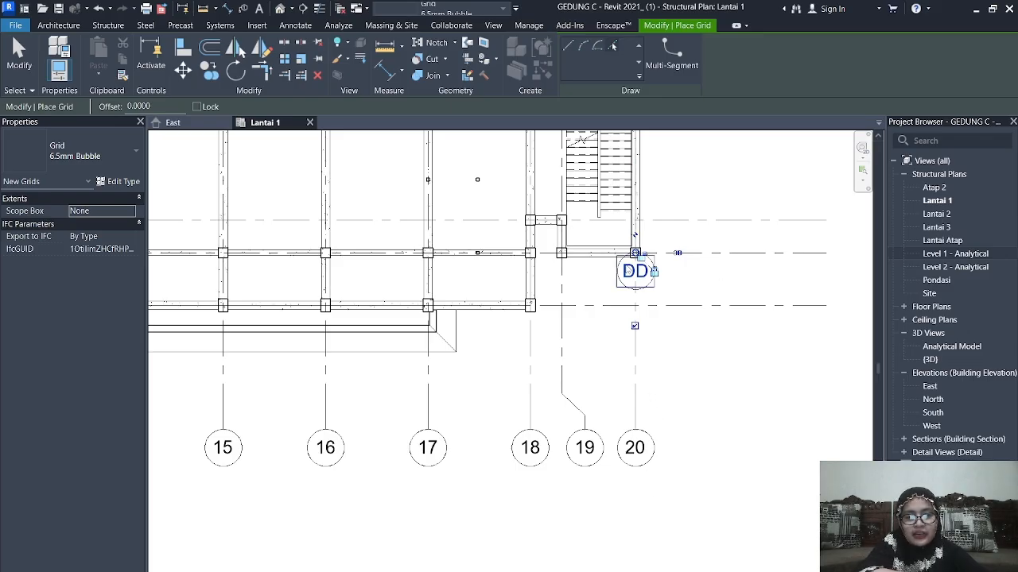
scroll(636, 273, up, 2)
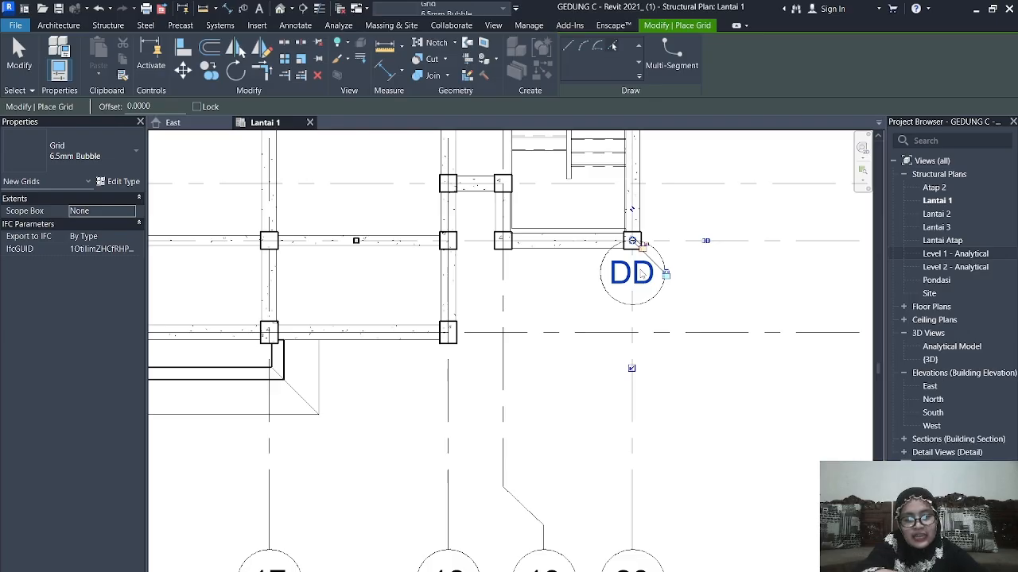
scroll(639, 270, up, 2)
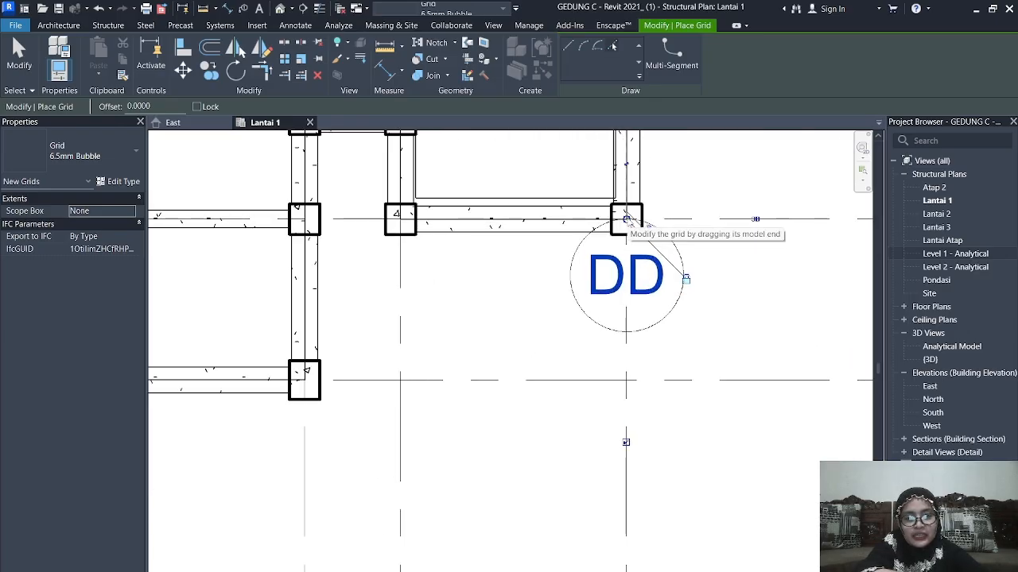
drag(626, 219, 626, 488)
scroll(634, 353, down, 2)
scroll(633, 352, down, 5)
scroll(633, 393, up, 2)
middle_drag(639, 471, 647, 408)
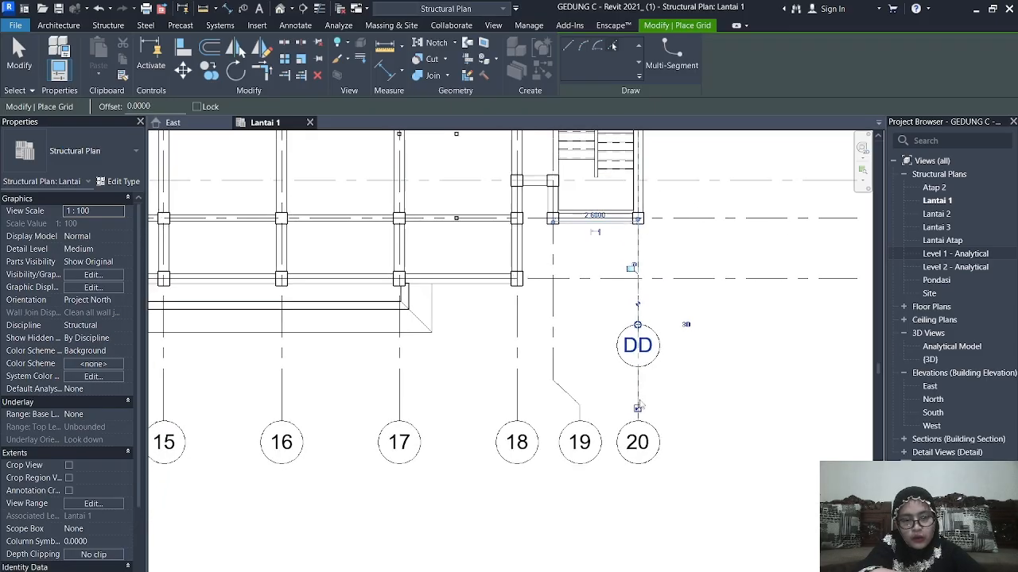
Extend the new grid line's lower end further down so its bubble aligns with bubbles 17, 18 and 19, covering bubble 20.
scroll(647, 408, up, 2)
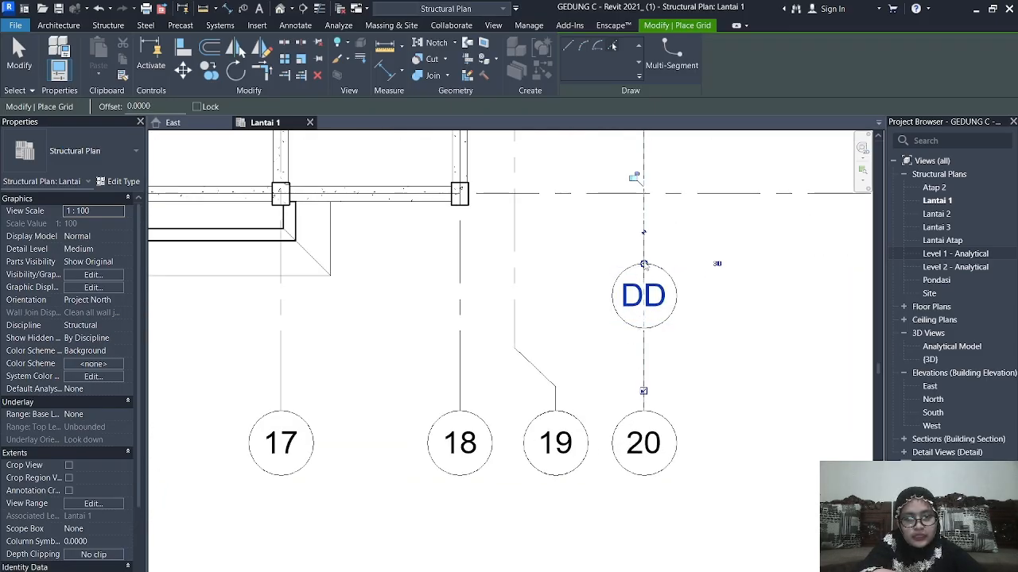
click(644, 264)
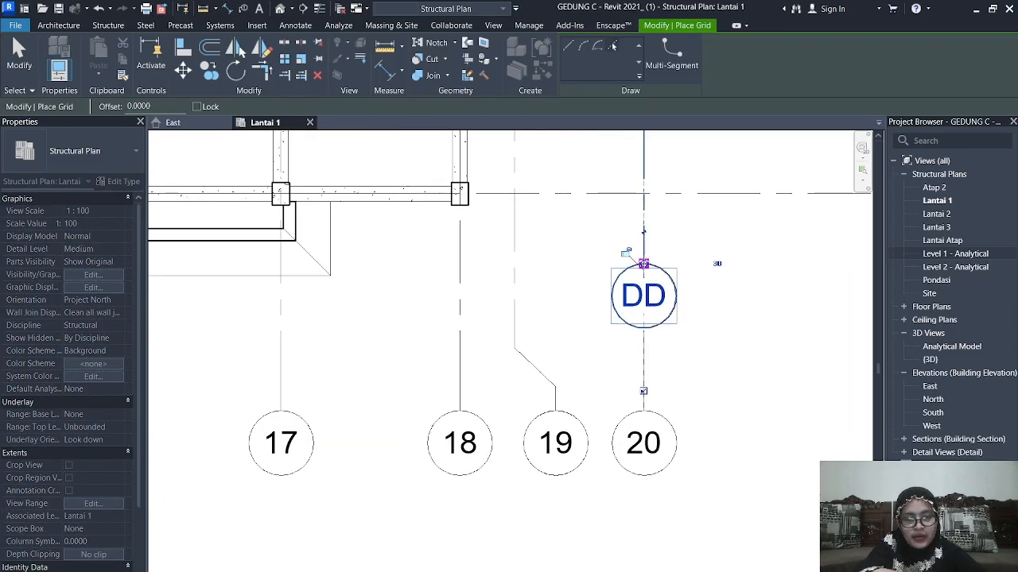
drag(644, 264, 643, 411)
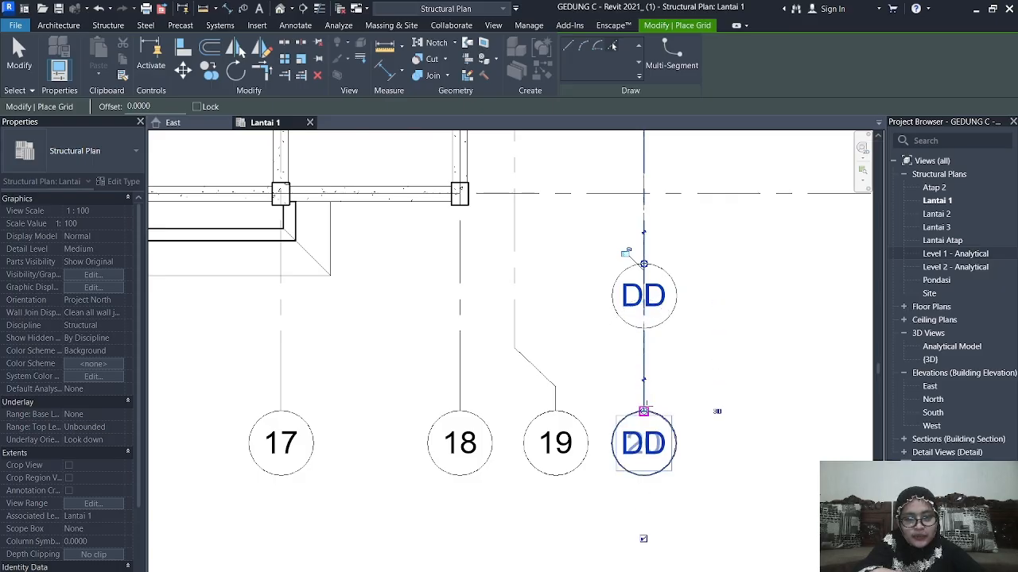
drag(643, 412, 644, 411)
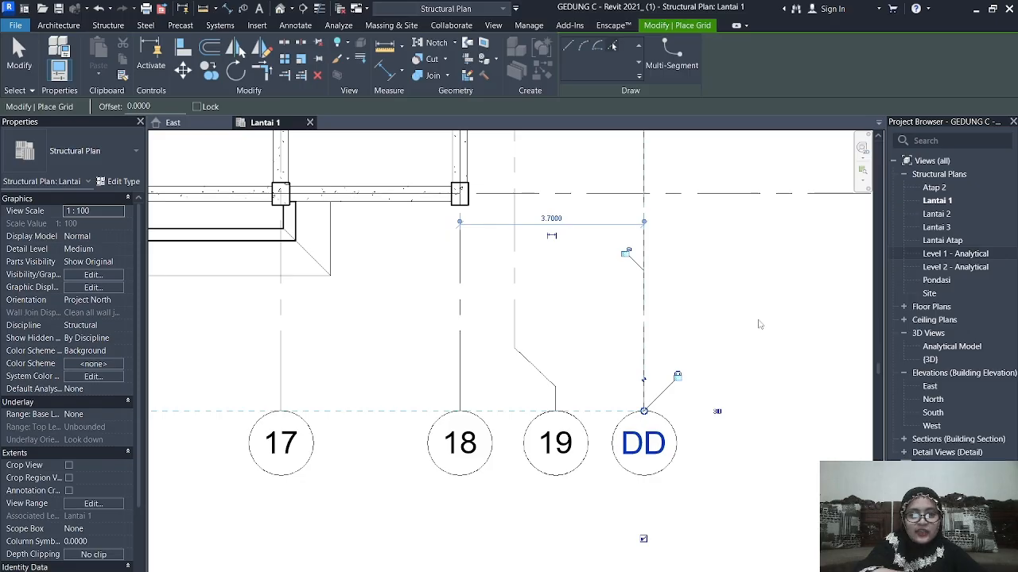
key(Escape)
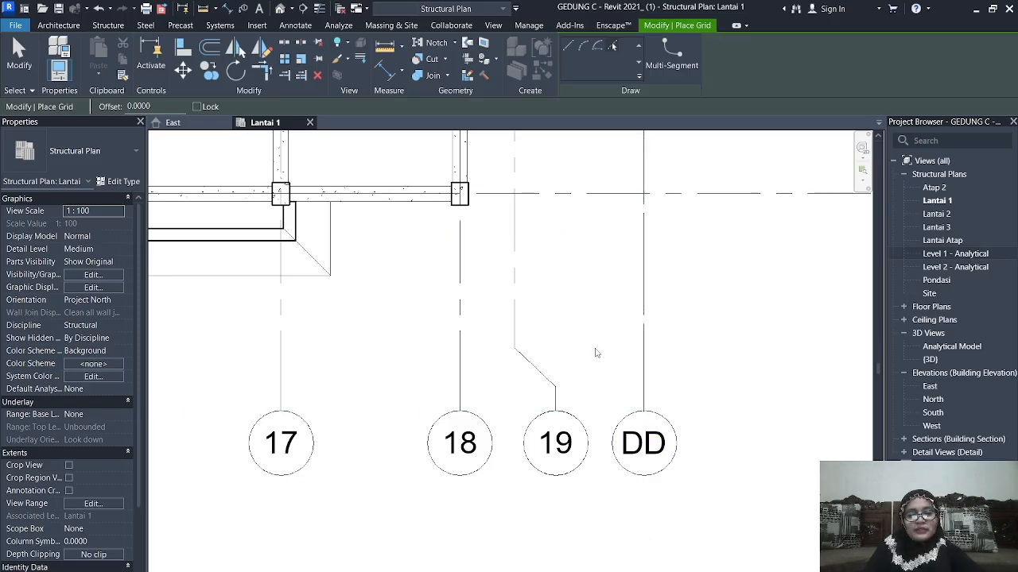
scroll(668, 330, down, 5)
scroll(675, 350, down, 5)
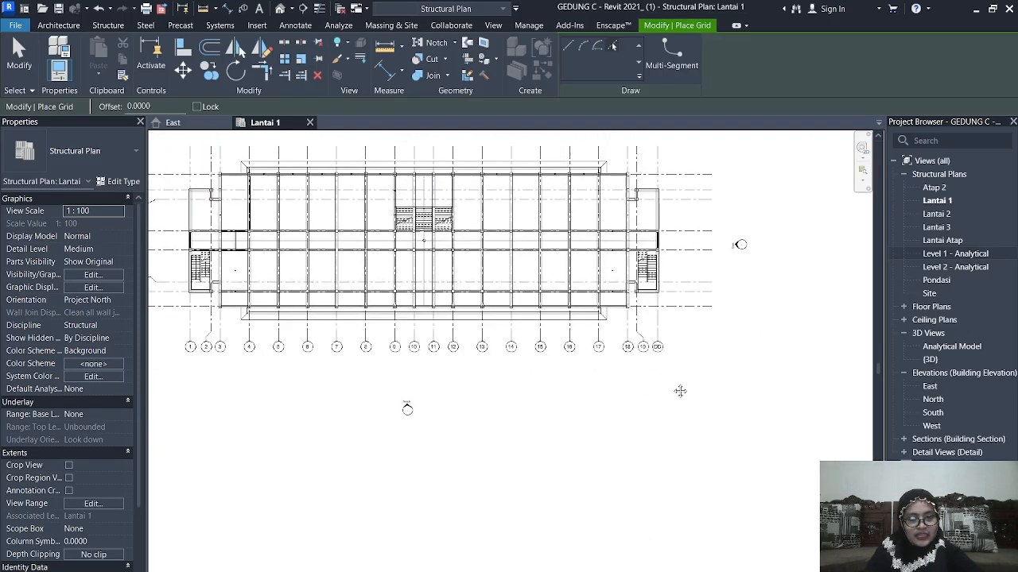
scroll(681, 403, up, 2)
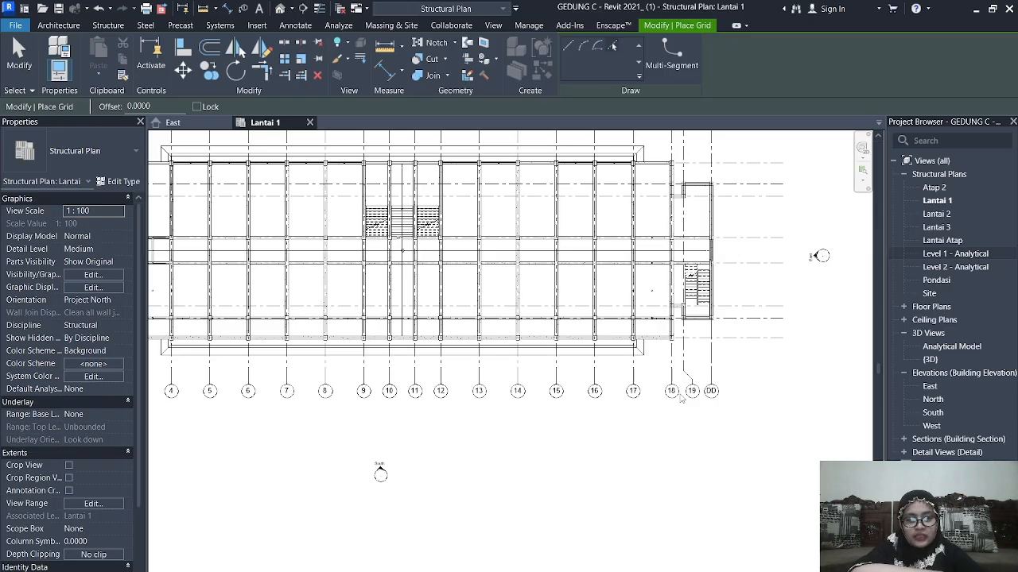
Check the row of grid bubbles along the building's lower edge, up to bubbles 19 and DD, and end grid placement.
middle_drag(681, 400, 715, 404)
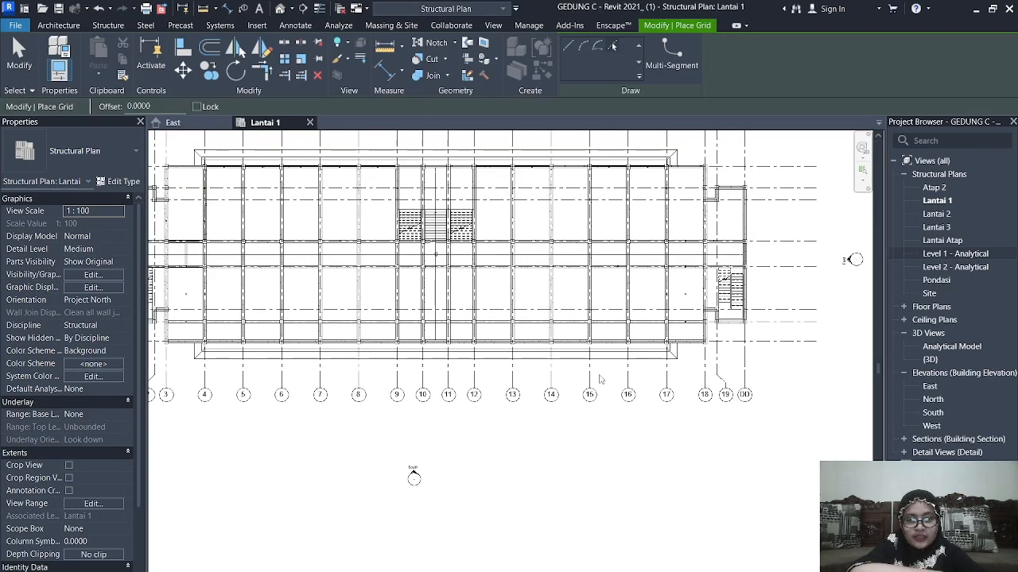
scroll(517, 390, down, 2)
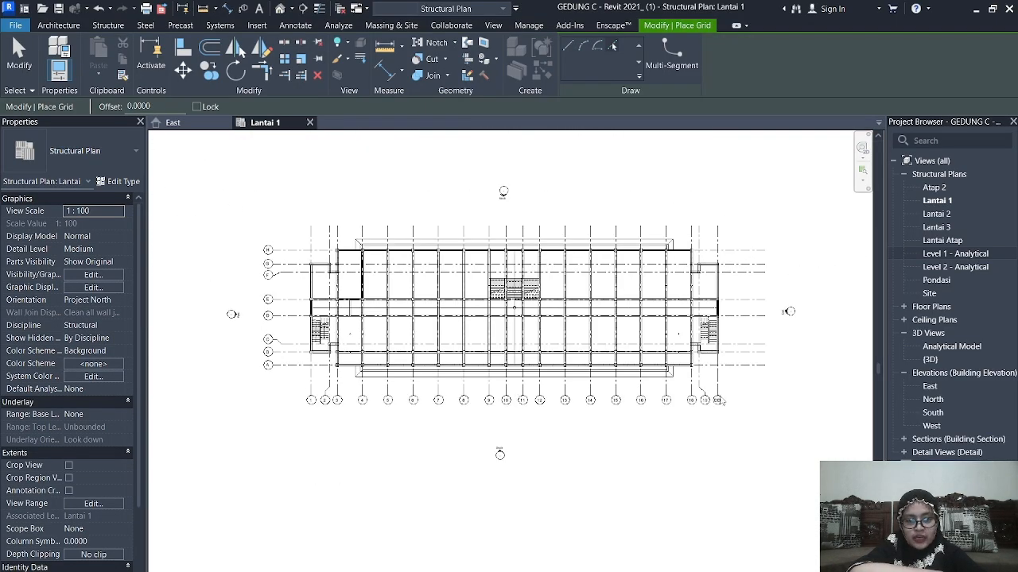
scroll(718, 400, up, 6)
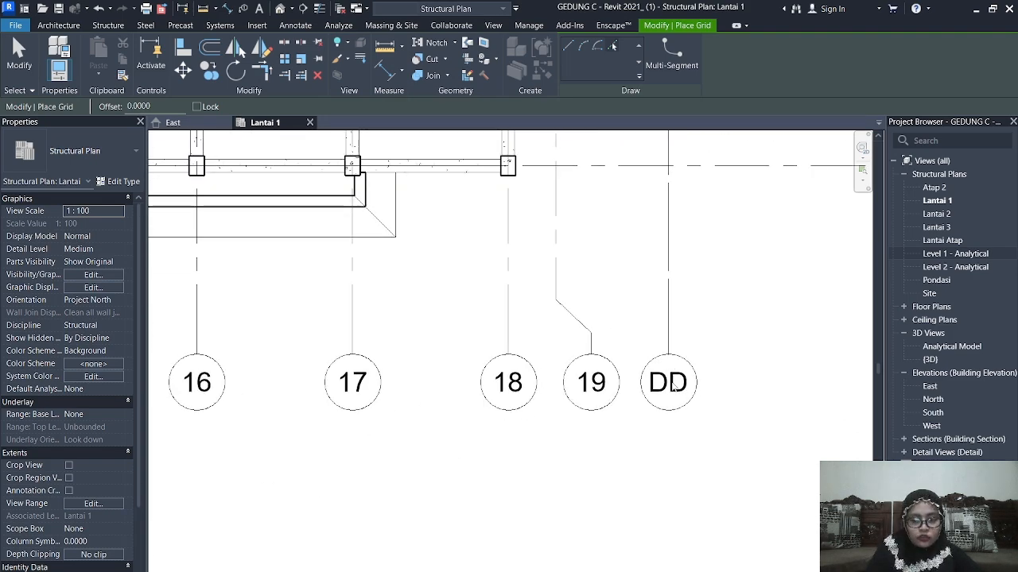
key(Escape)
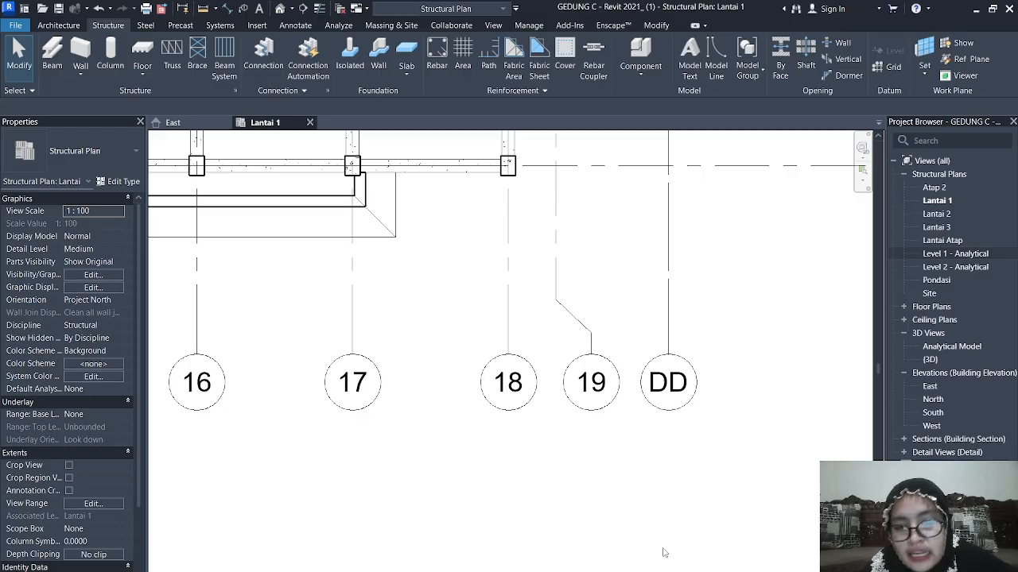
Open the East elevation view and dismiss the project save reminder without saving.
click(208, 121)
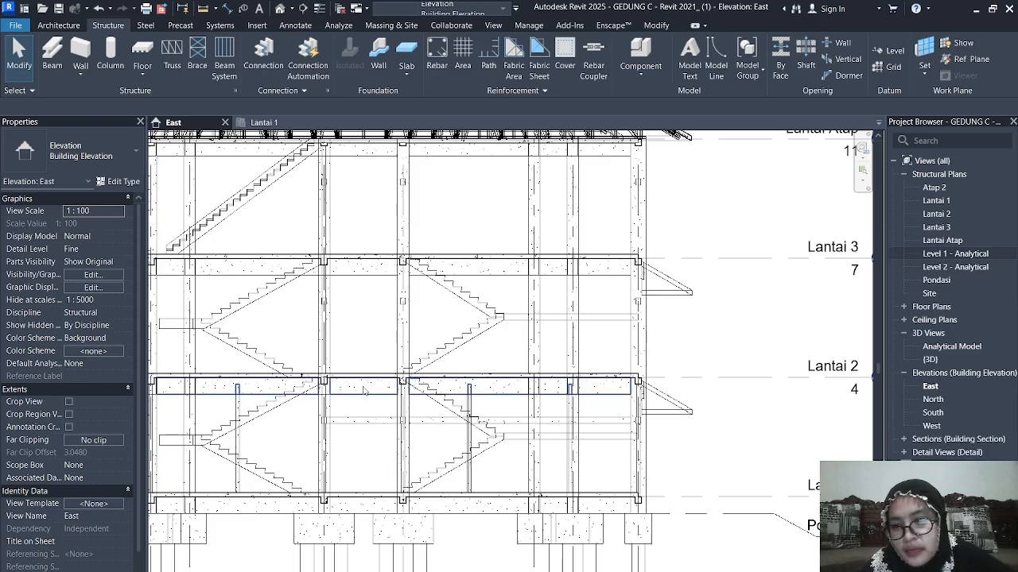
click(91, 517)
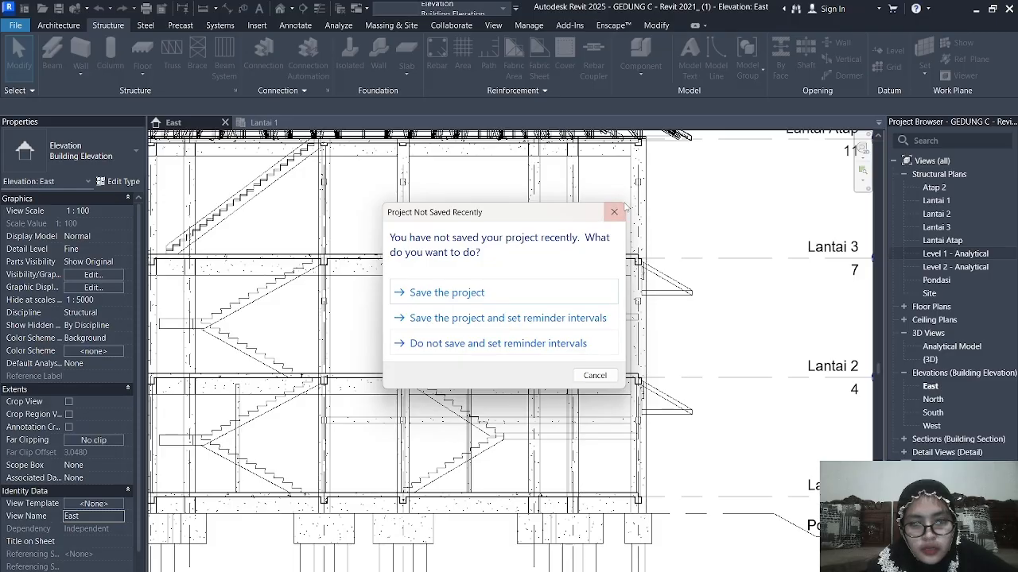
click(614, 213)
Examine the names and elevations of the levels from Pondasi up to Lantai Atap in the East elevation.
scroll(608, 334, down, 4)
scroll(672, 334, up, 4)
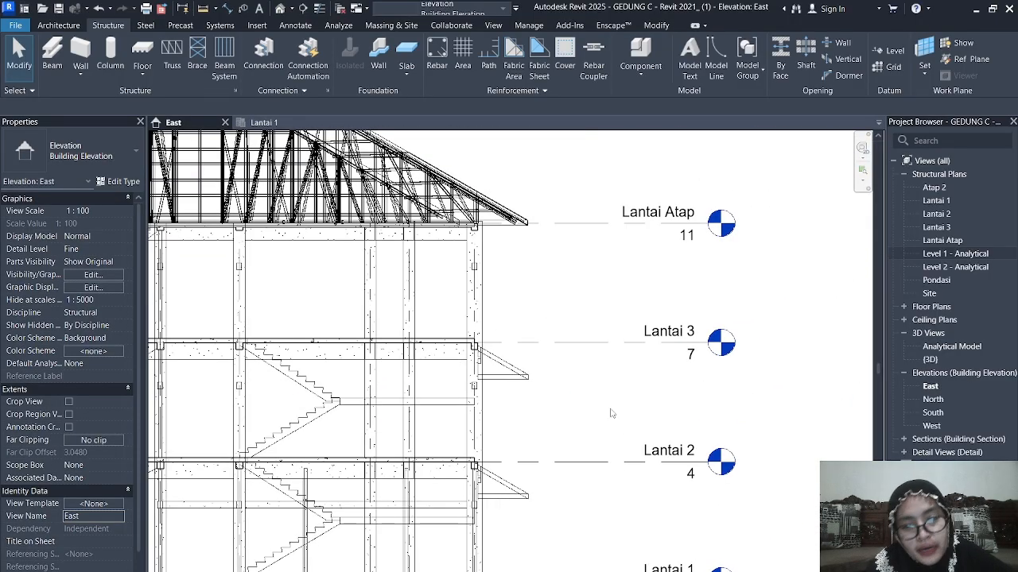
scroll(615, 296, down, 4)
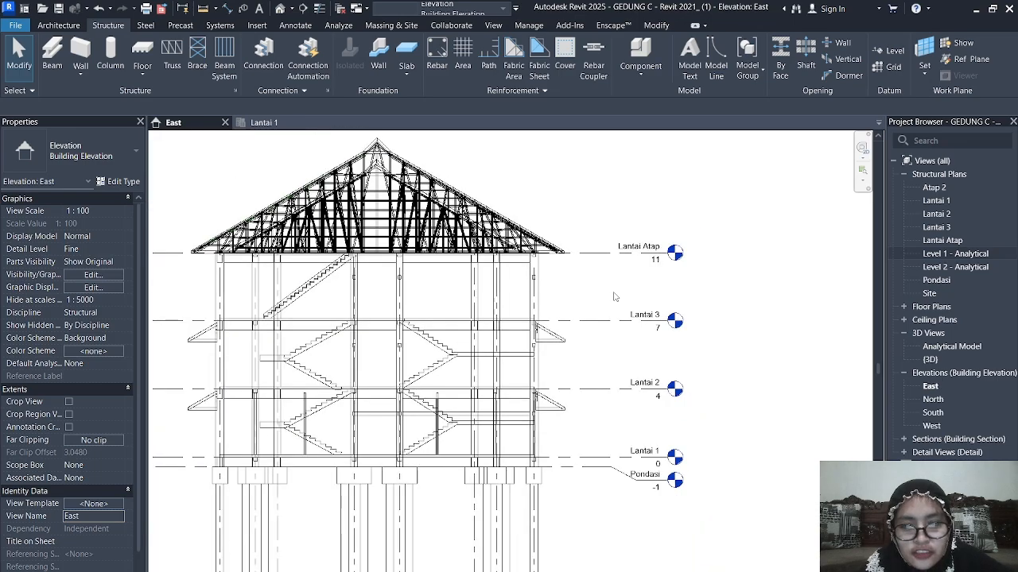
scroll(650, 310, up, 2)
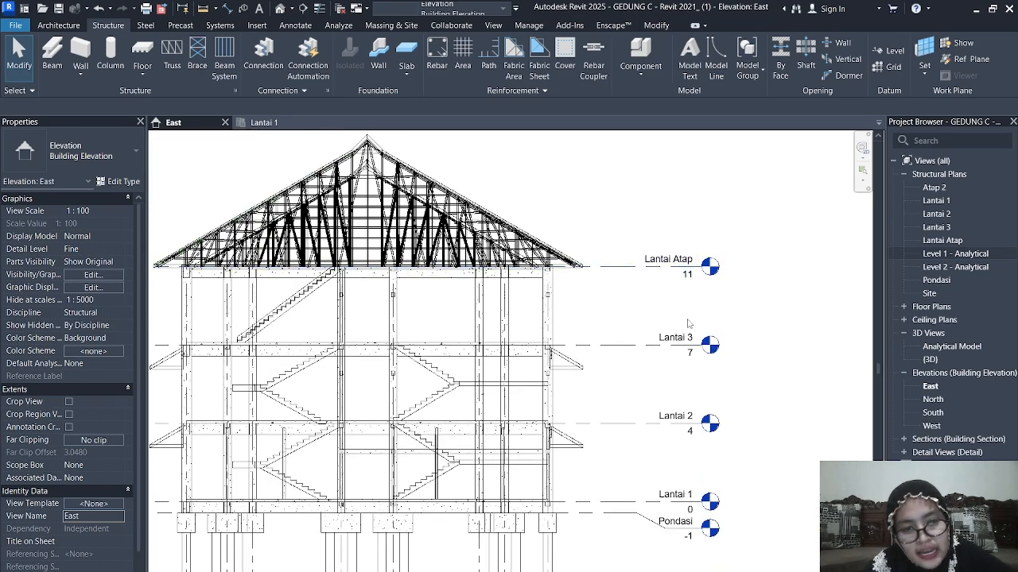
middle_drag(686, 531, 686, 481)
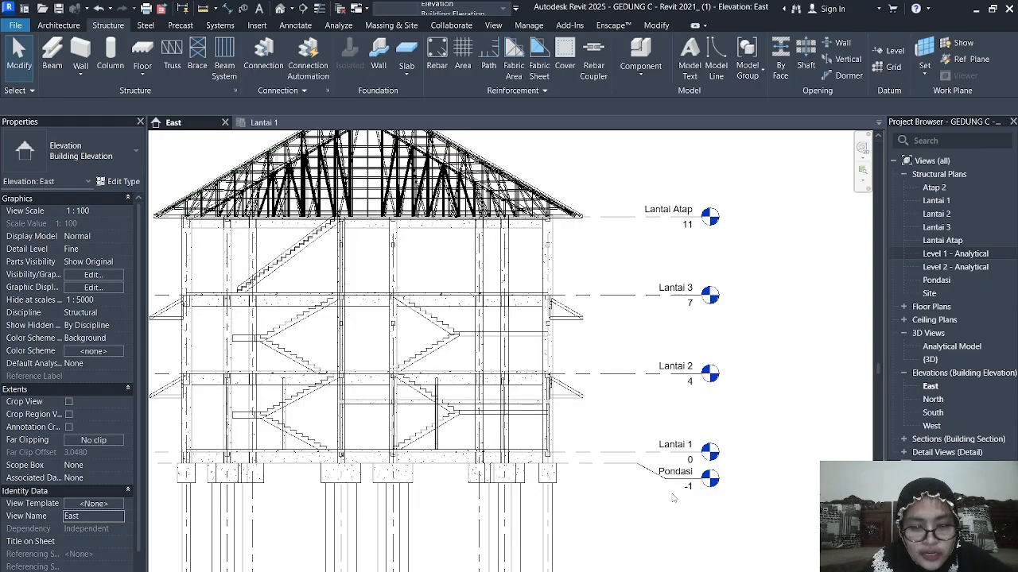
scroll(684, 462, up, 1)
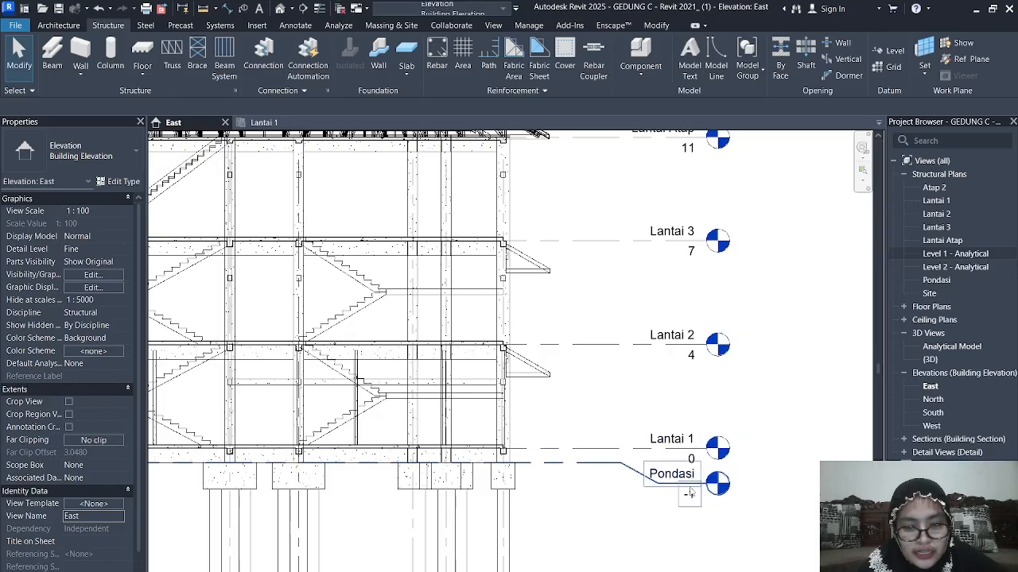
scroll(688, 495, up, 1)
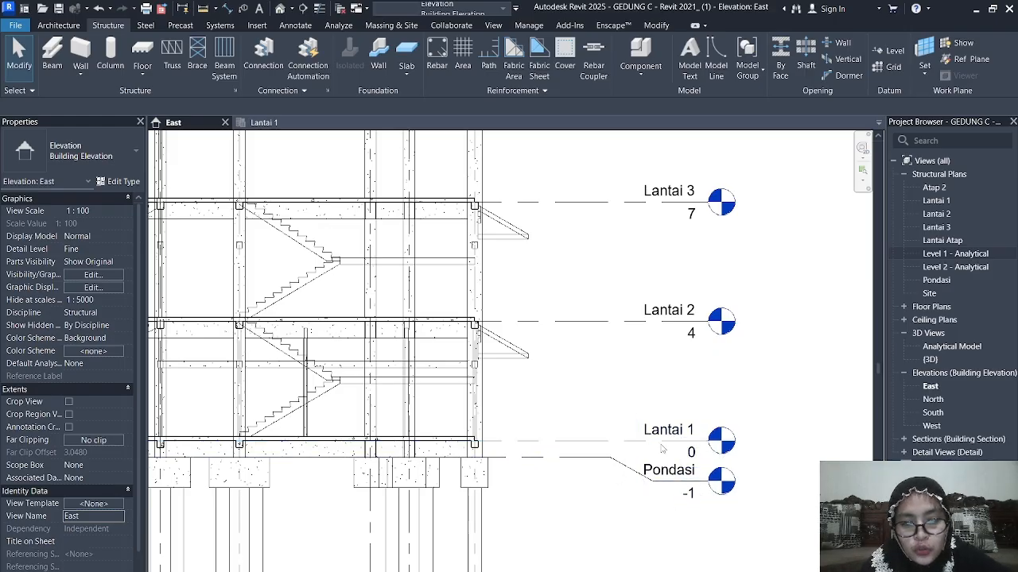
middle_drag(669, 449, 681, 482)
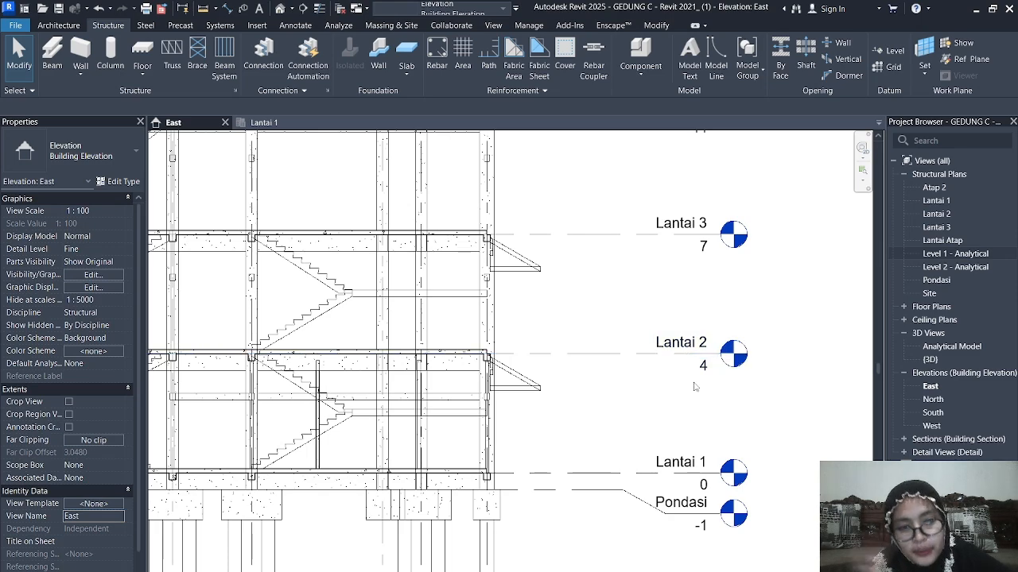
middle_drag(659, 358, 645, 430)
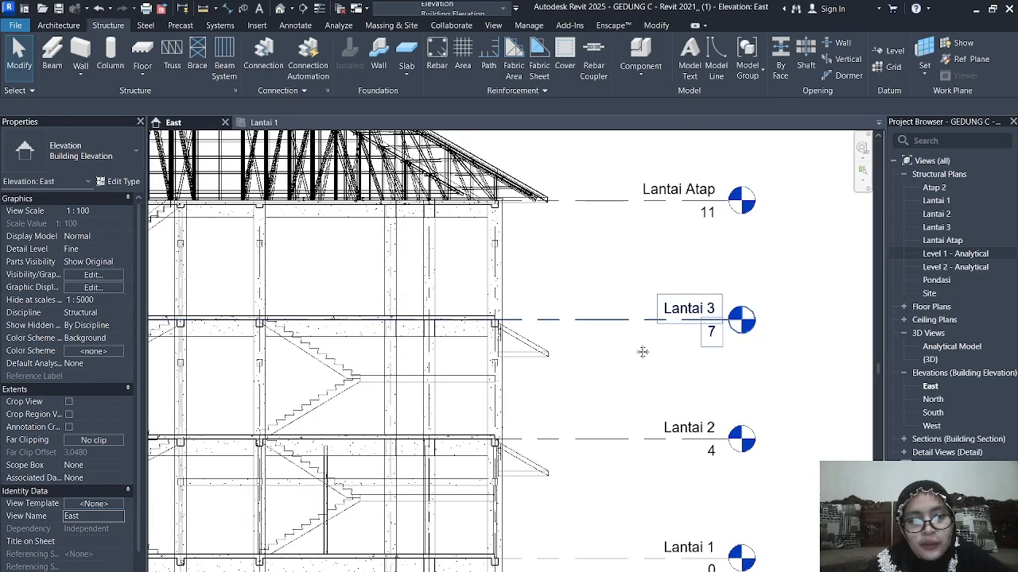
middle_drag(636, 331, 659, 426)
scroll(721, 294, down, 2)
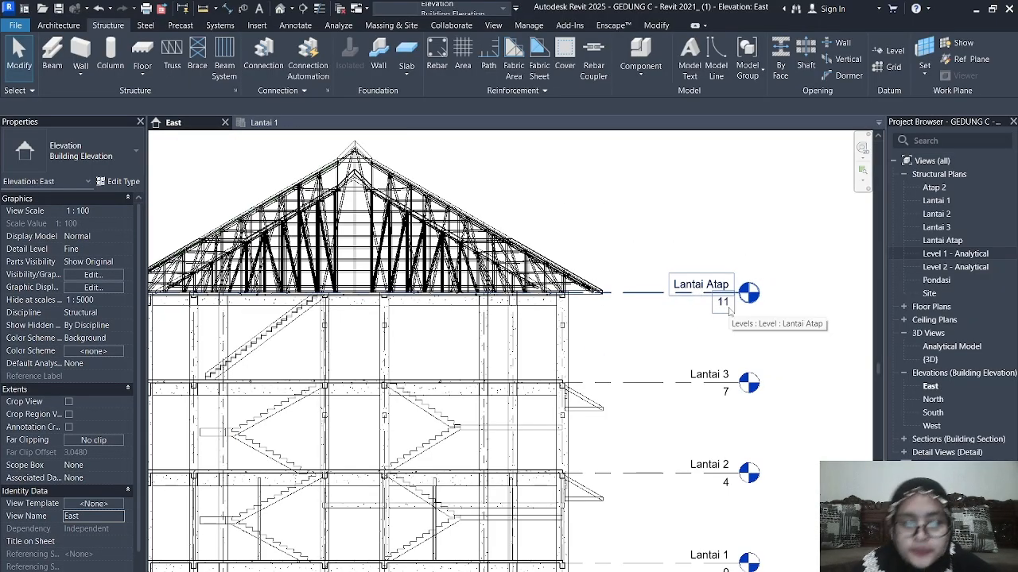
scroll(729, 310, down, 5)
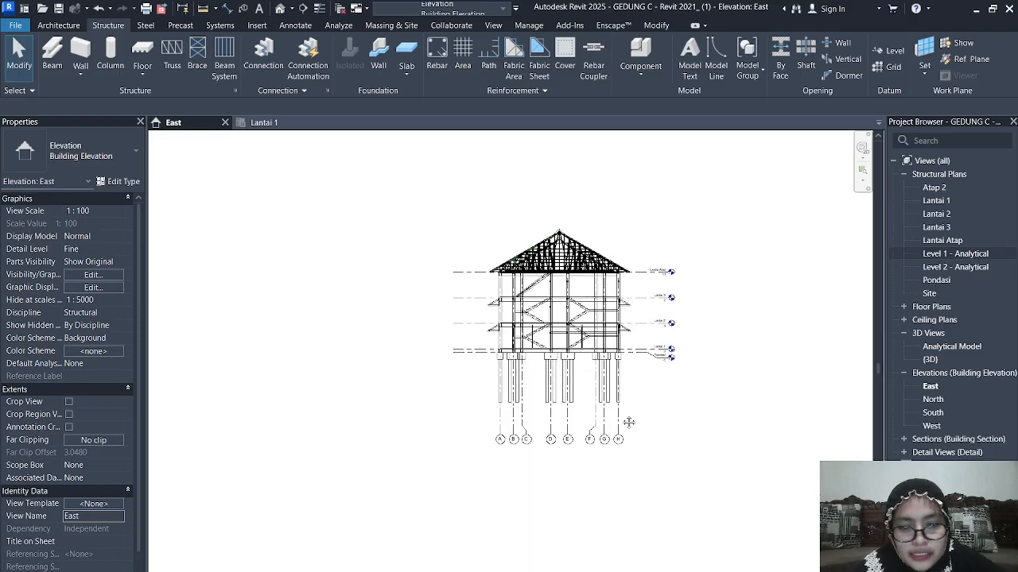
Draw a new horizontal level line in the empty area above the roof, at an elevation of about 24.5.
scroll(601, 358, up, 5)
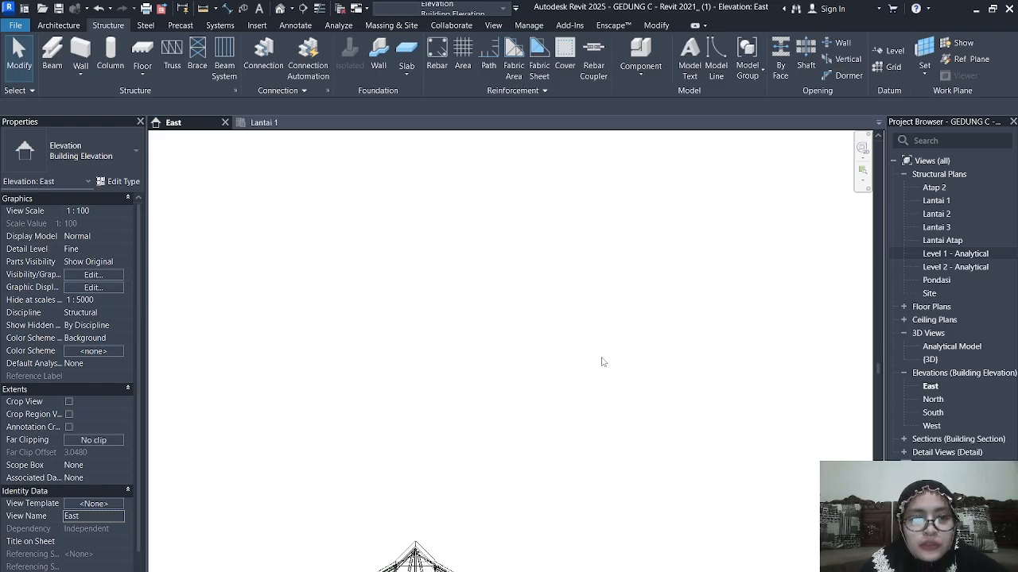
scroll(602, 362, up, 1)
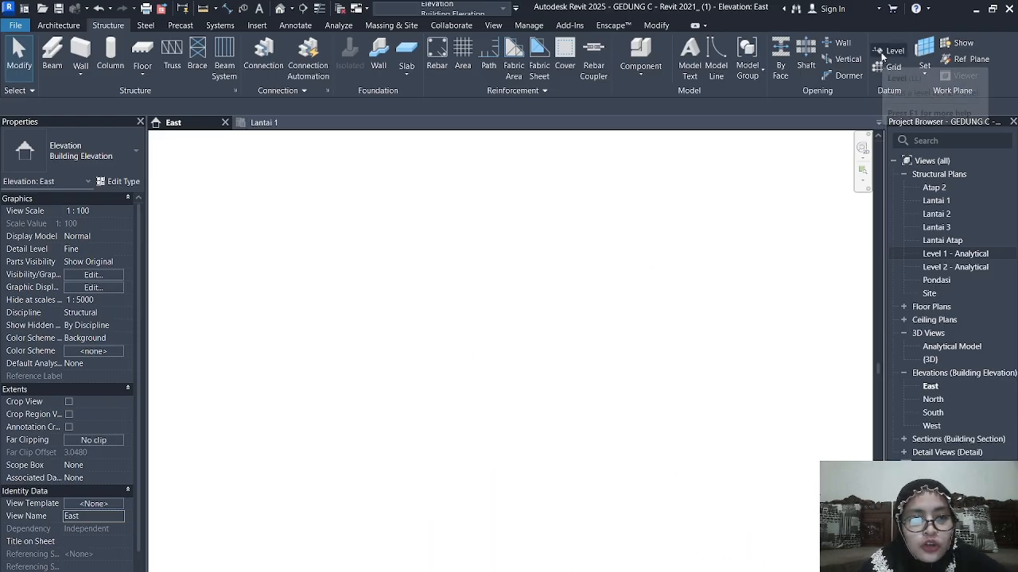
click(70, 26)
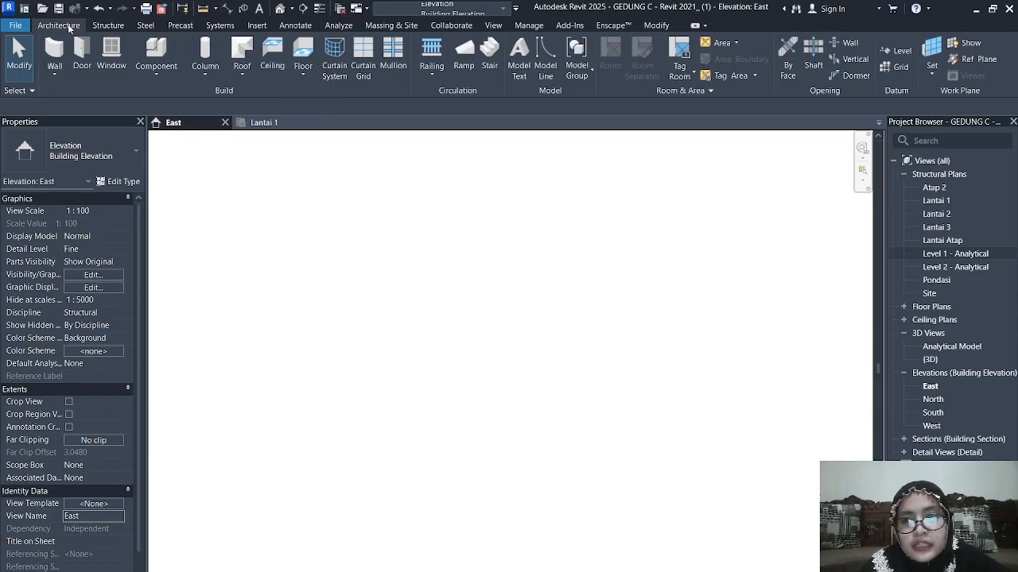
click(92, 29)
click(63, 25)
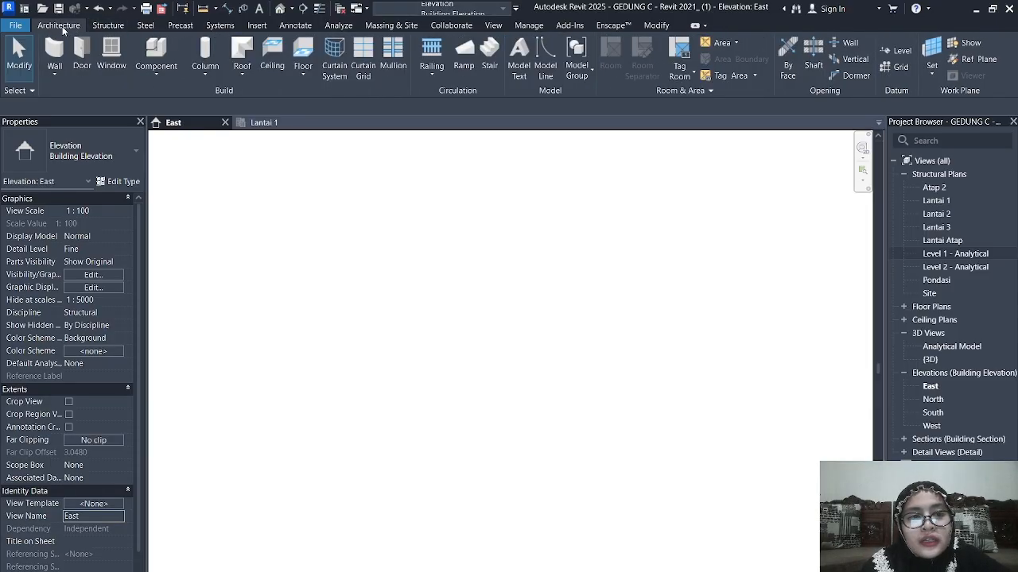
click(905, 54)
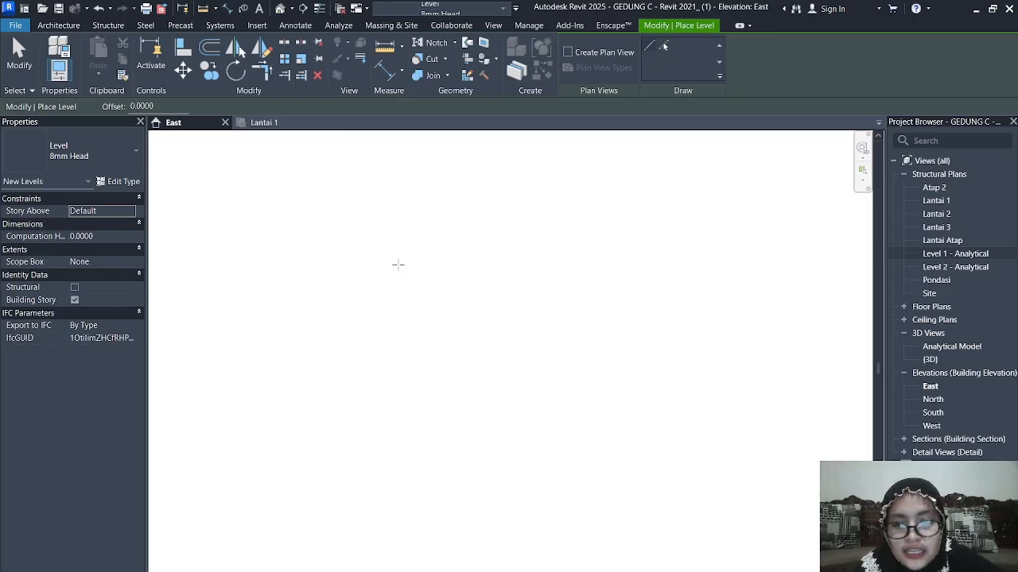
click(375, 265)
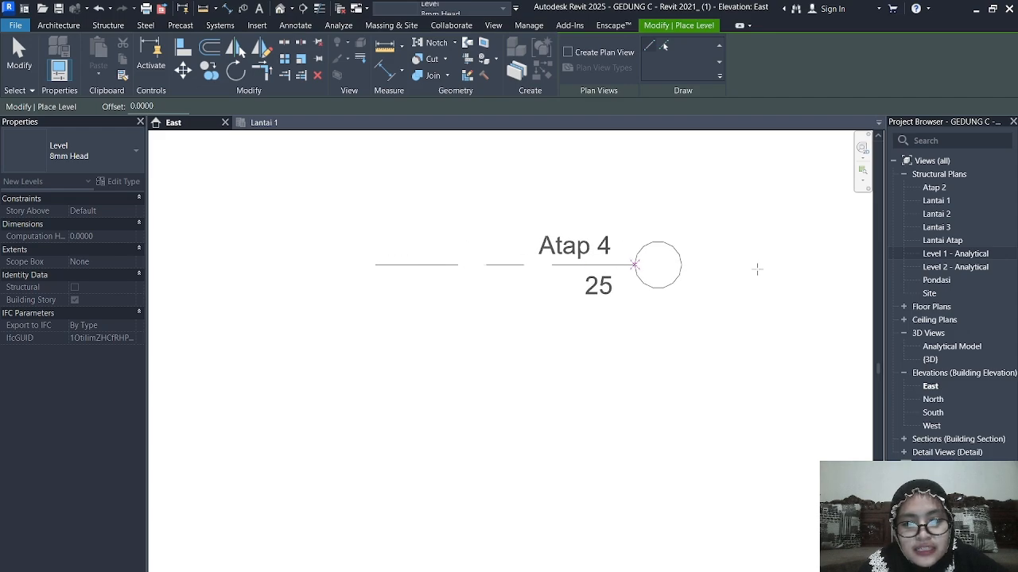
click(758, 264)
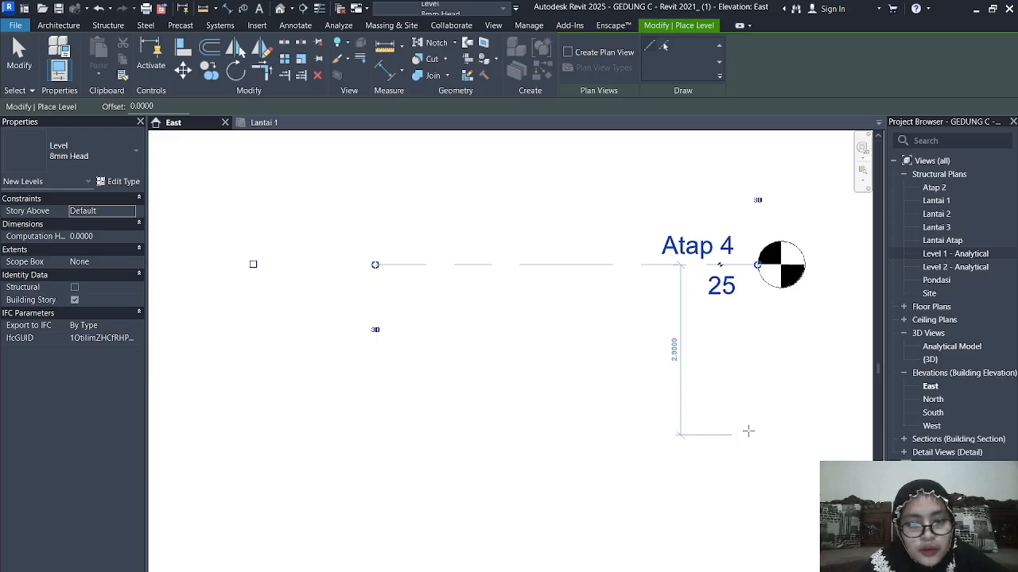
click(747, 399)
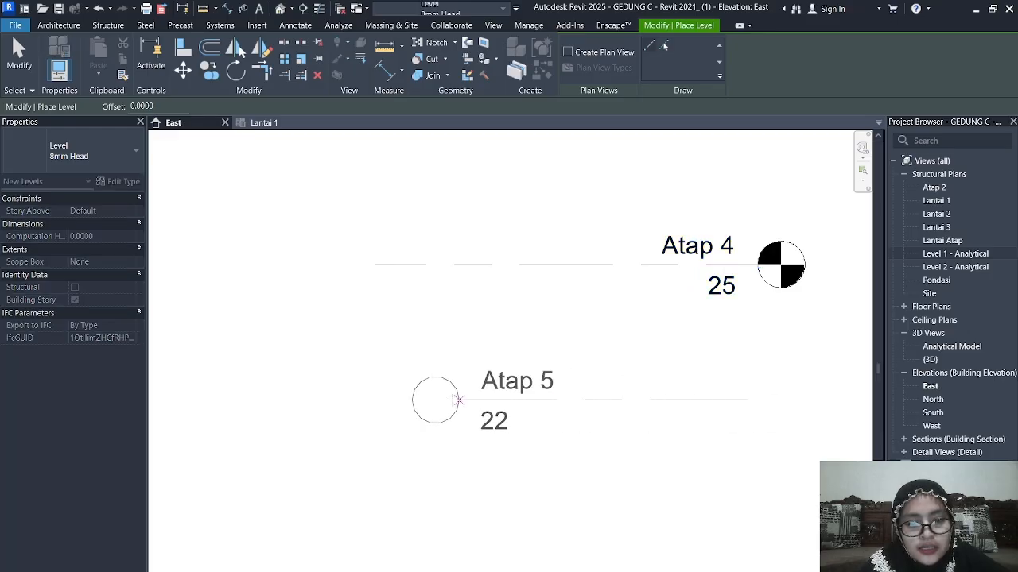
key(Escape)
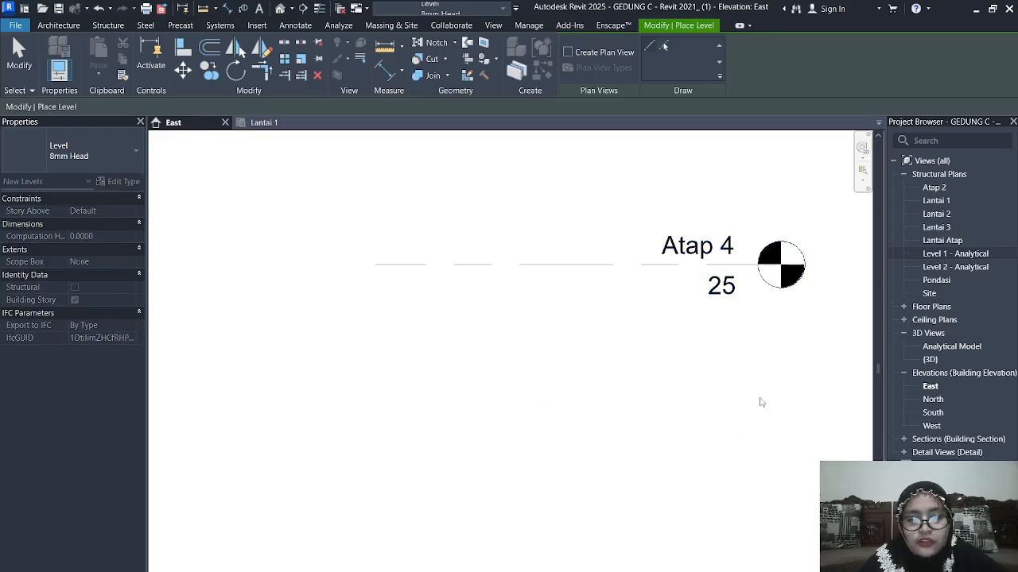
key(Escape)
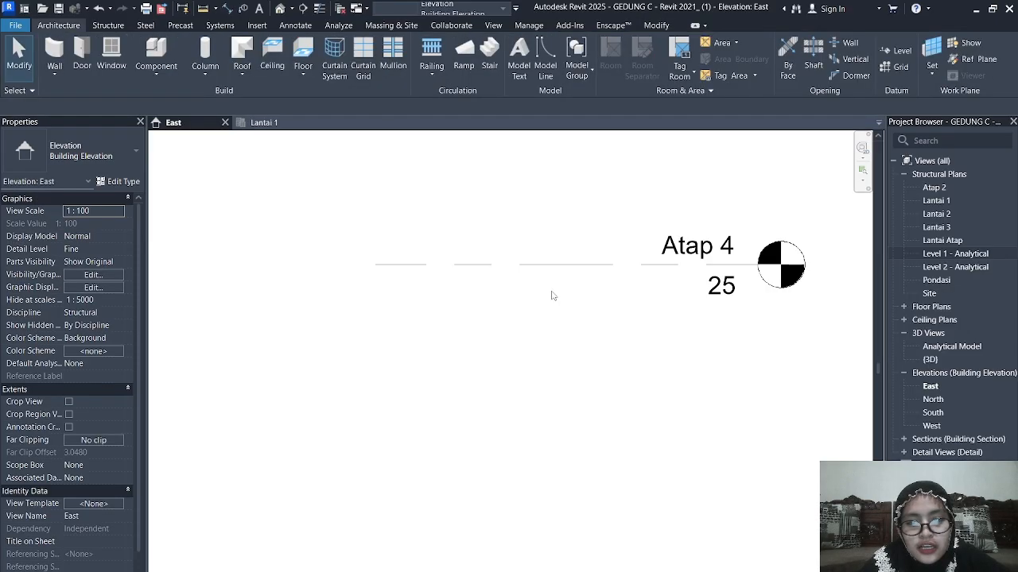
Copy the Atap 4 level vertically downward by a distance of 5.
scroll(553, 292, down, 1)
middle_drag(590, 307, 501, 307)
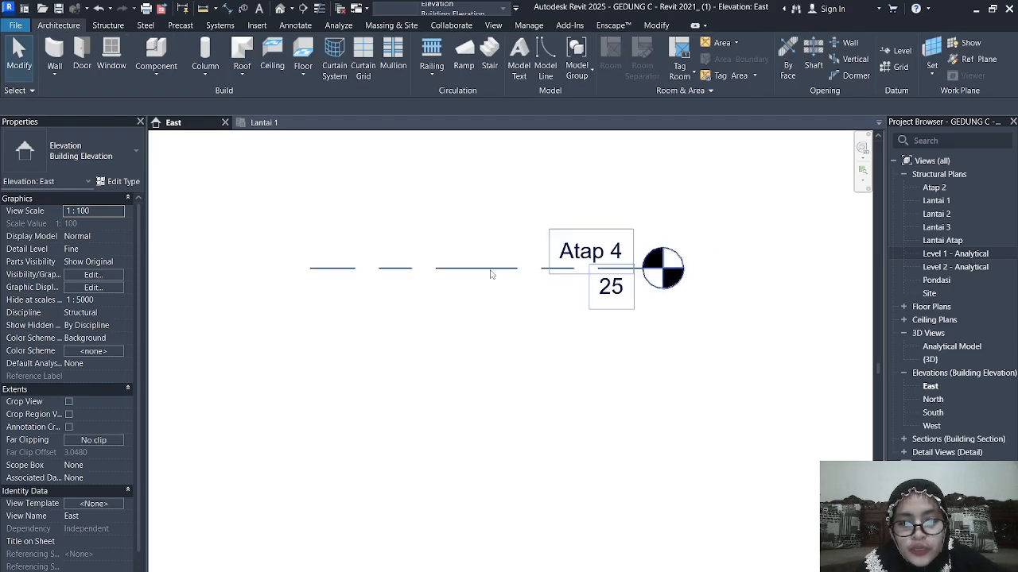
click(493, 269)
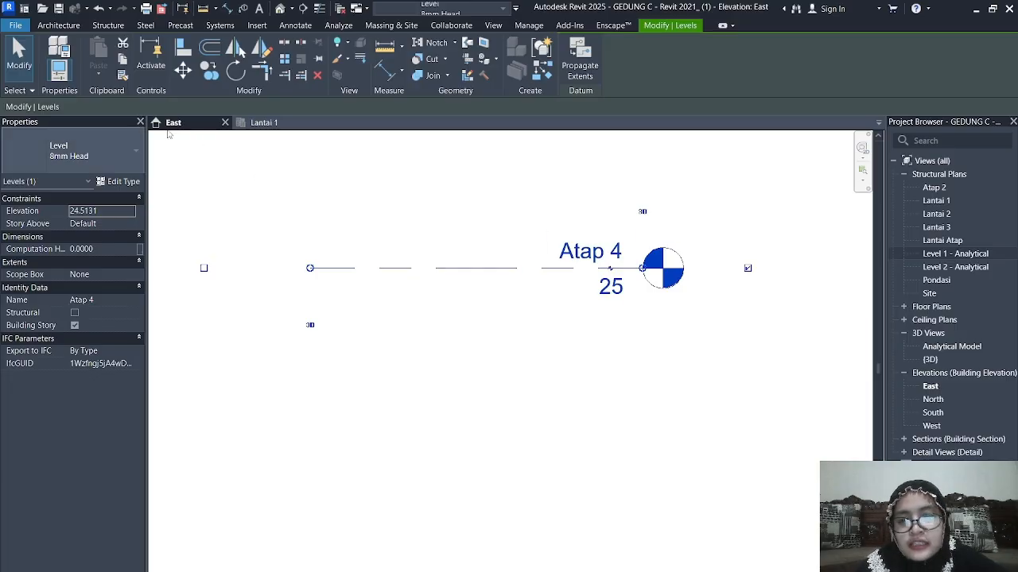
click(209, 71)
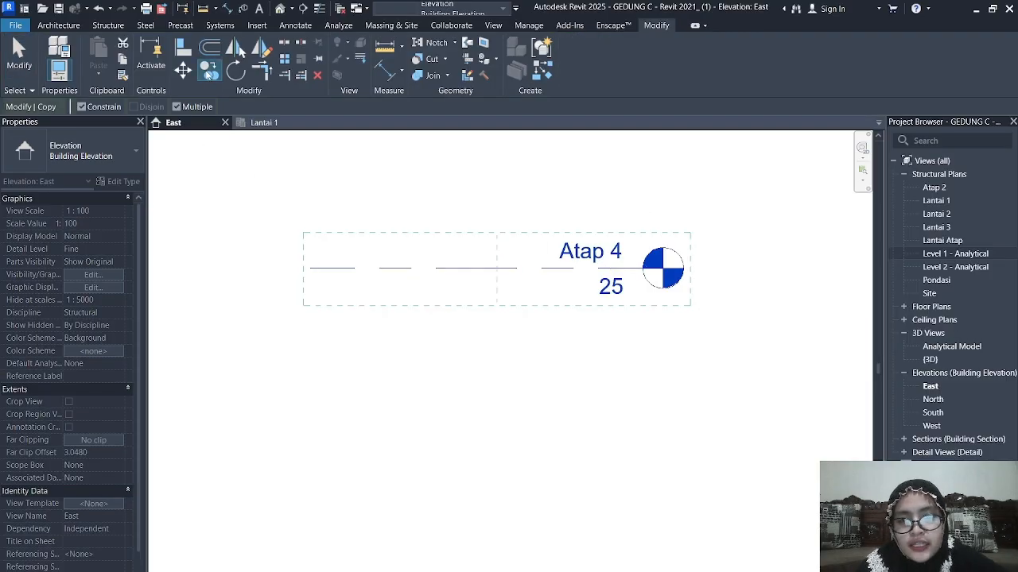
click(310, 267)
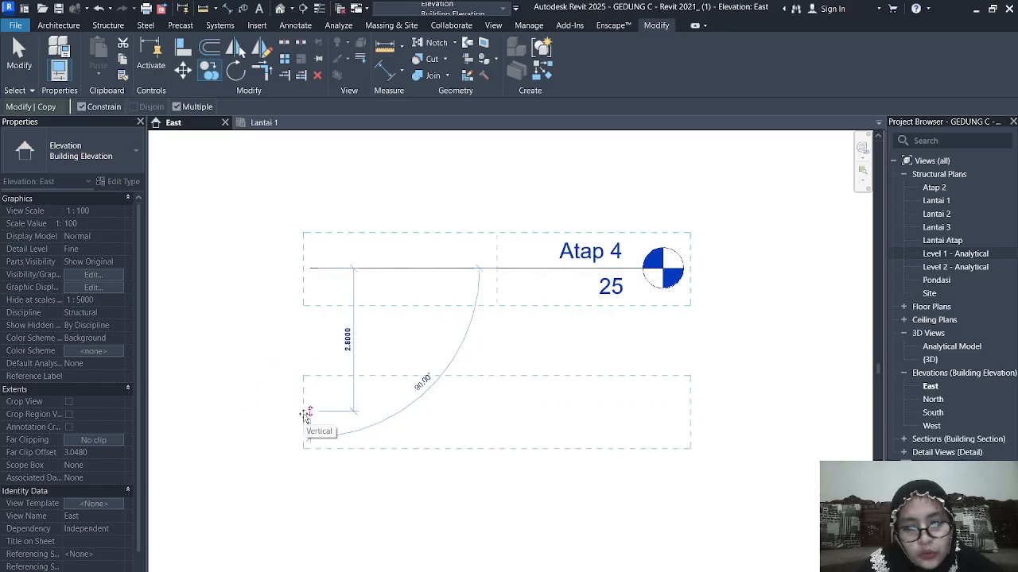
text(5)
key(Return)
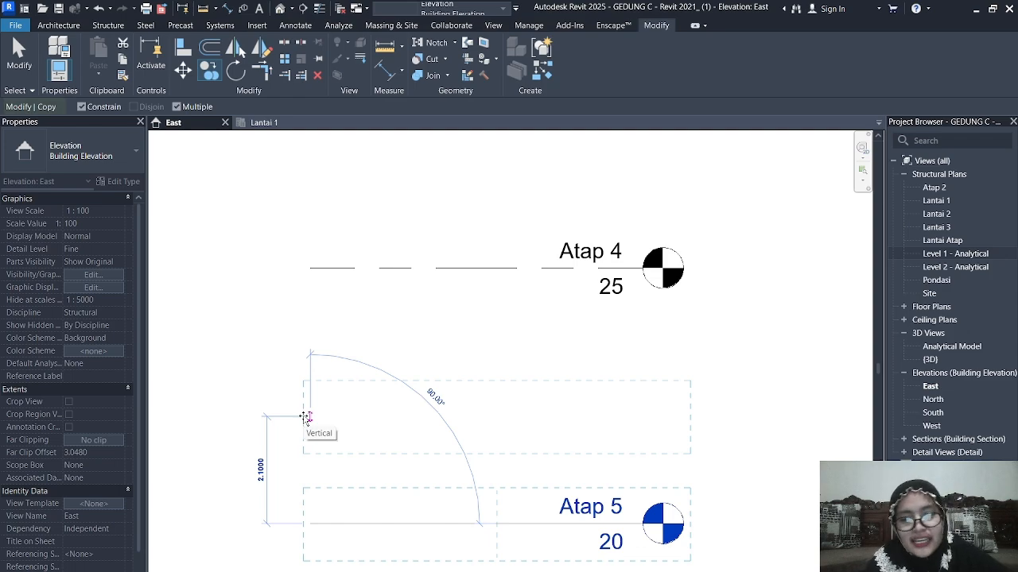
key(Escape)
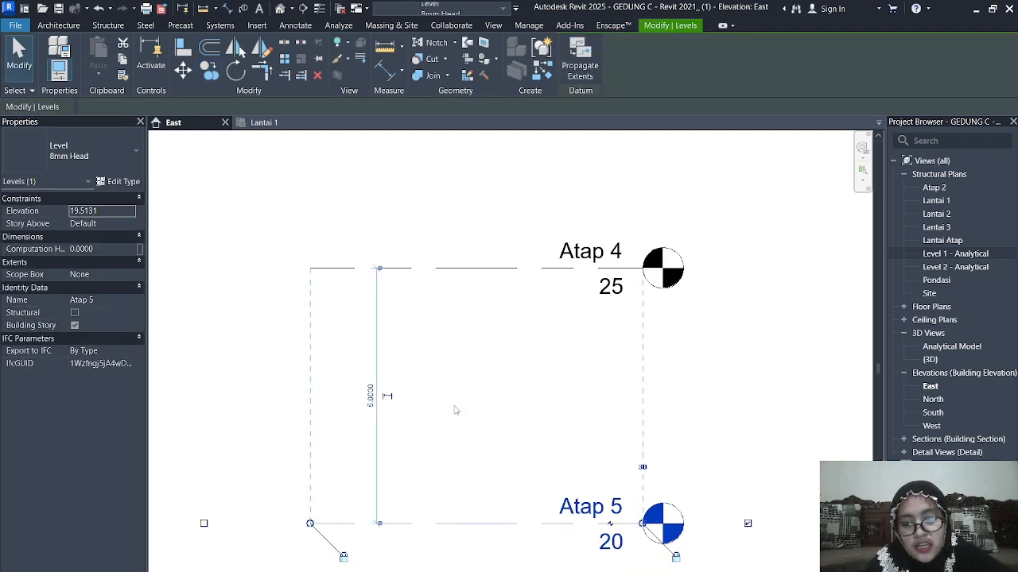
click(455, 411)
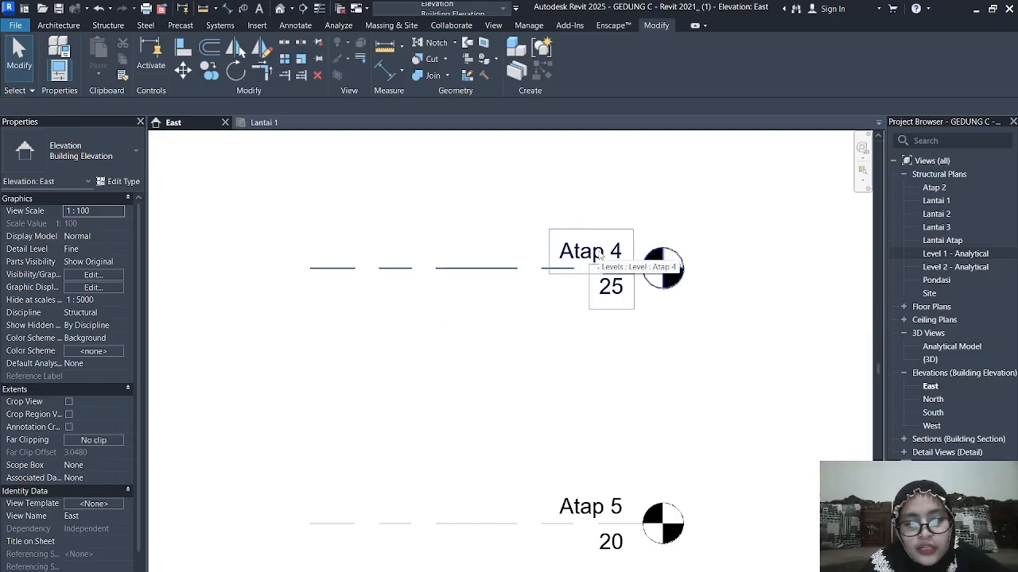
double_click(597, 254)
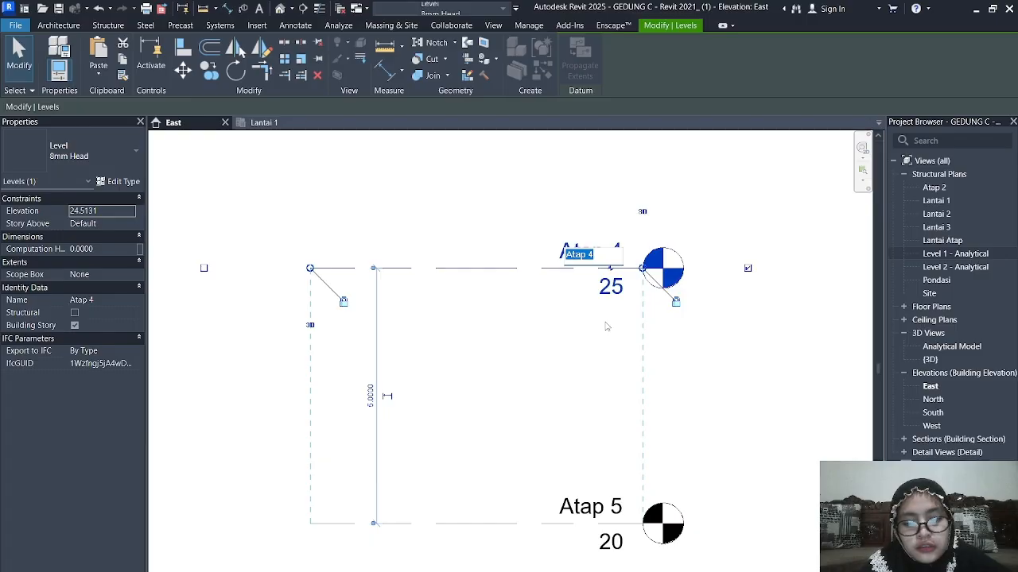
text(Lantai 1)
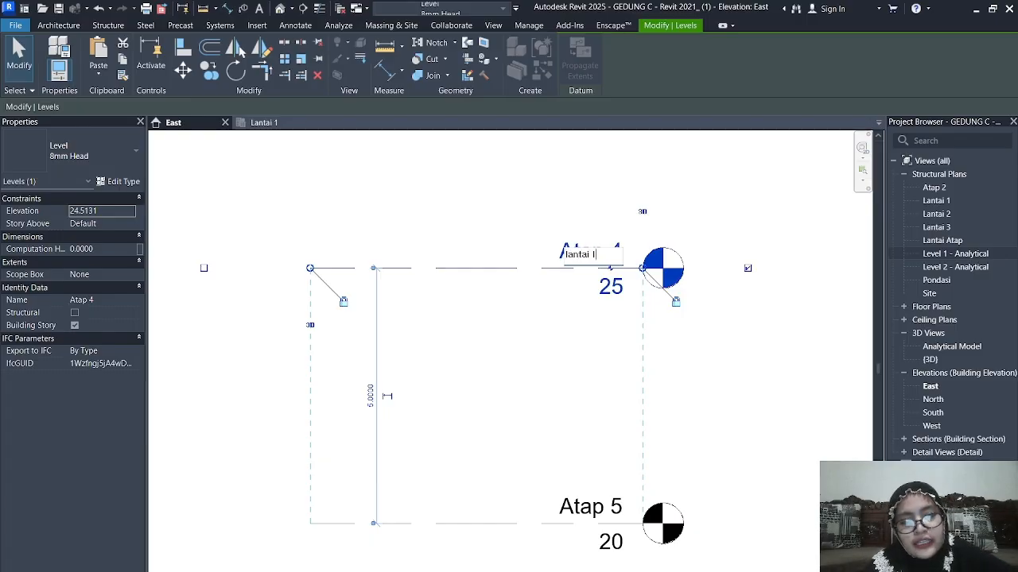
key(Escape)
click(620, 288)
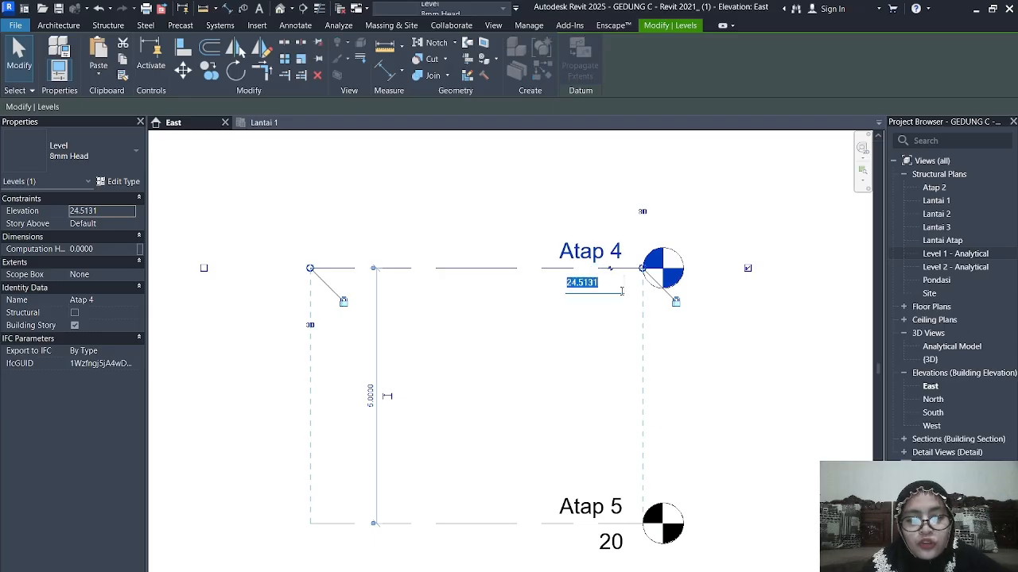
key(Escape)
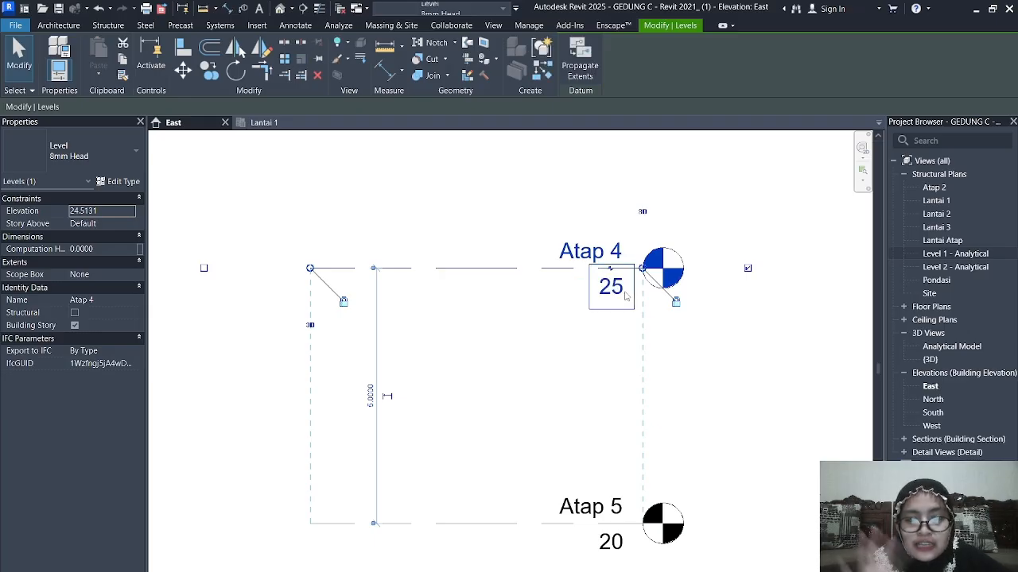
click(653, 525)
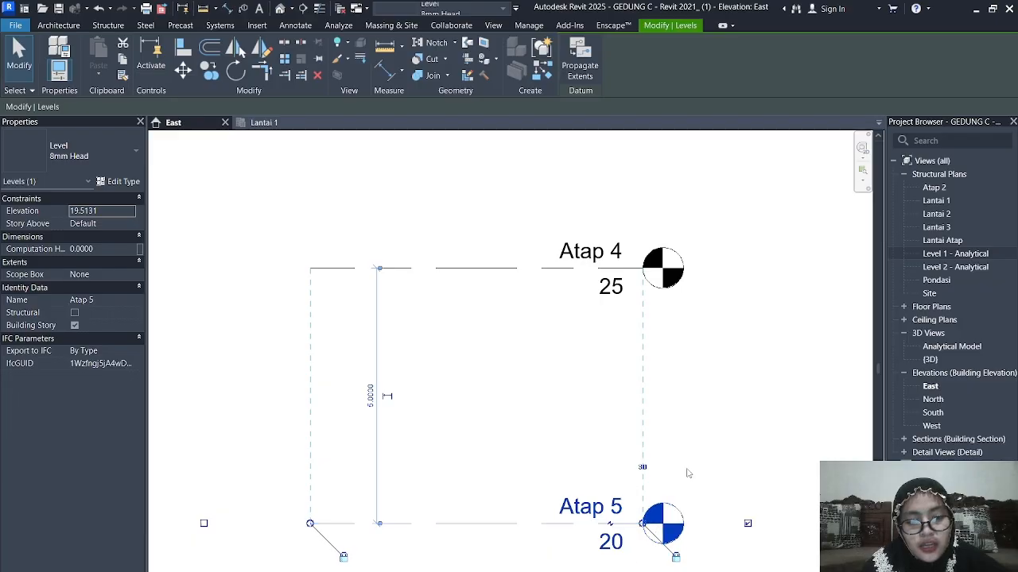
click(690, 374)
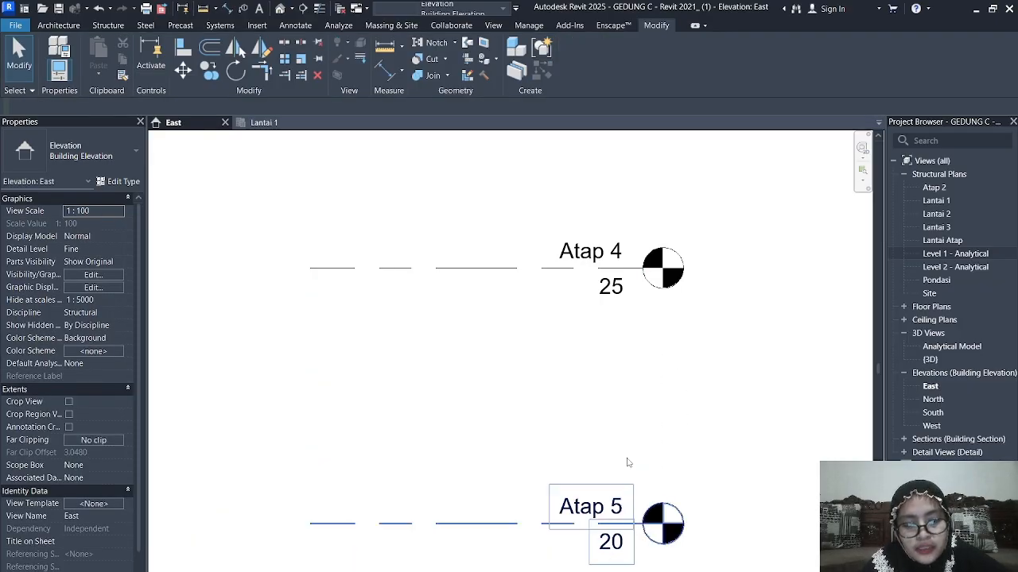
Set the elevation of the Atap 4 level to 23.
click(613, 293)
click(608, 287)
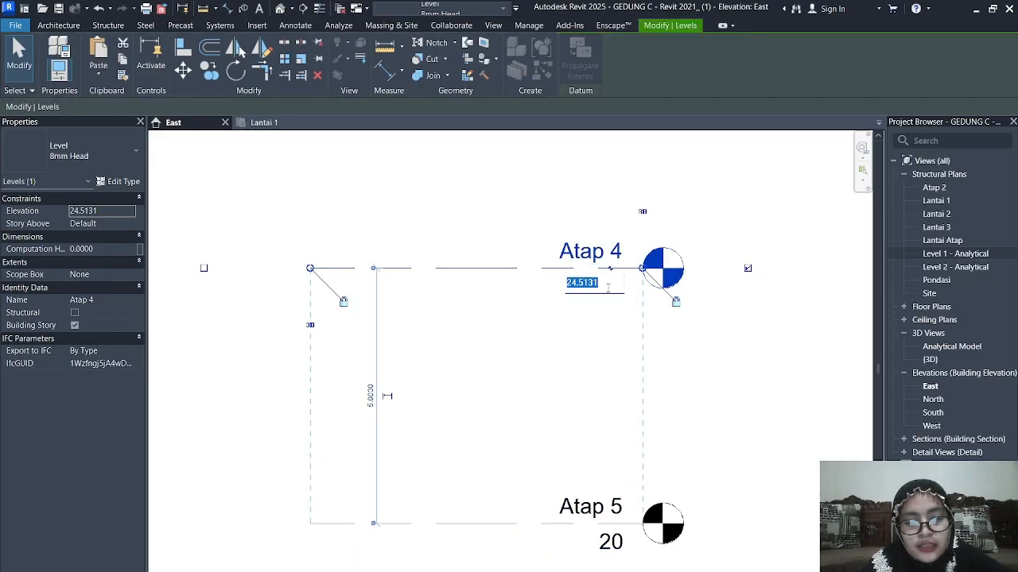
text(23)
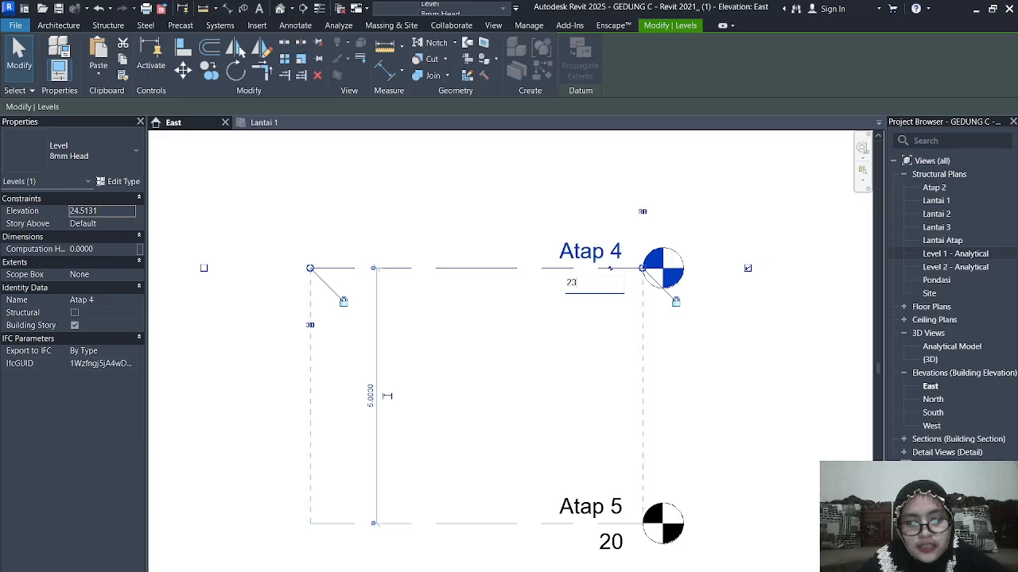
key(Return)
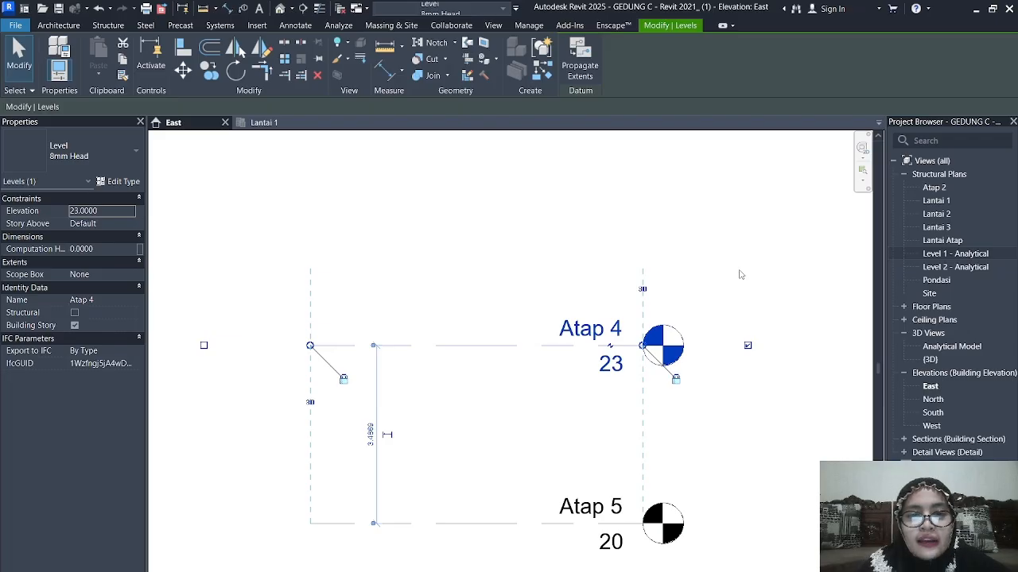
key(Escape)
Create a level at elevation 10.6 by picking the existing horizontal line at the roof's base, just below Lantai Atap.
scroll(739, 274, down, 2)
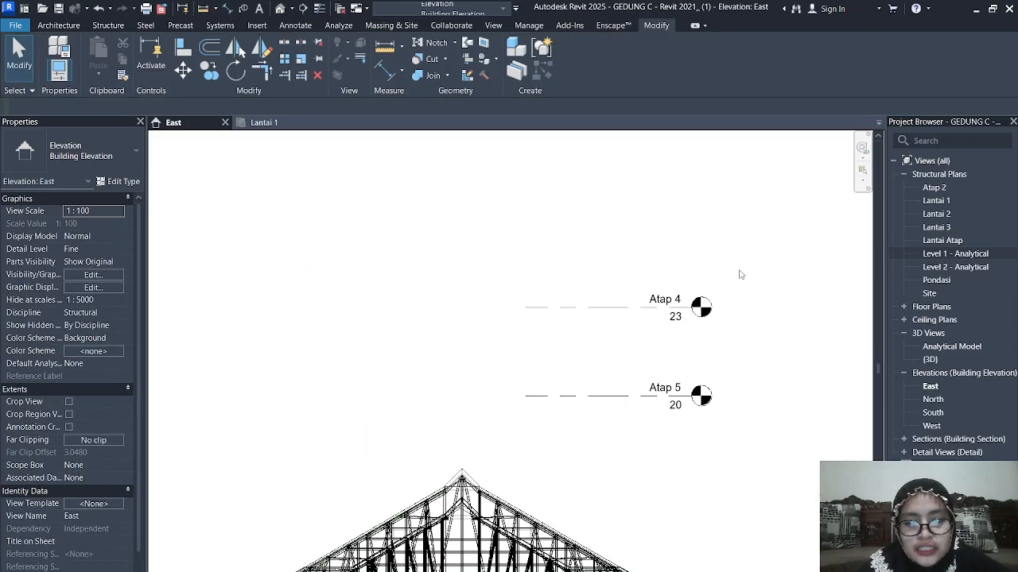
middle_drag(673, 295, 609, 113)
middle_drag(694, 450, 685, 342)
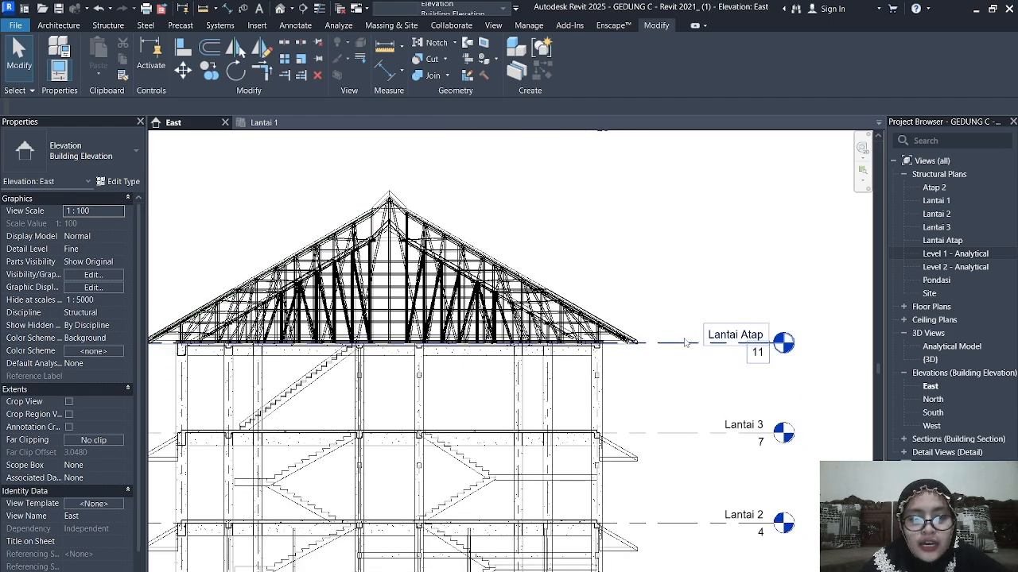
click(684, 343)
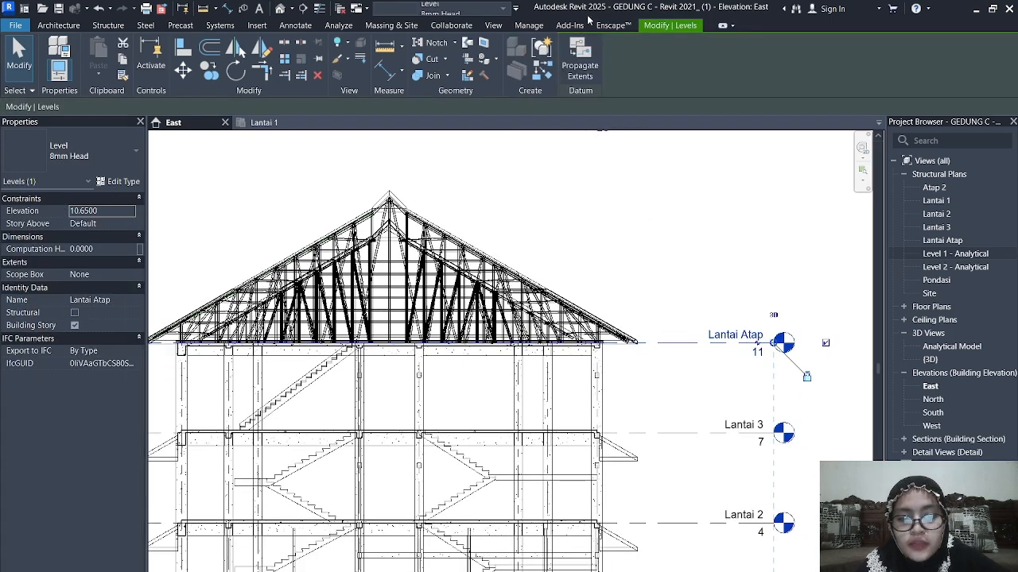
key(Escape)
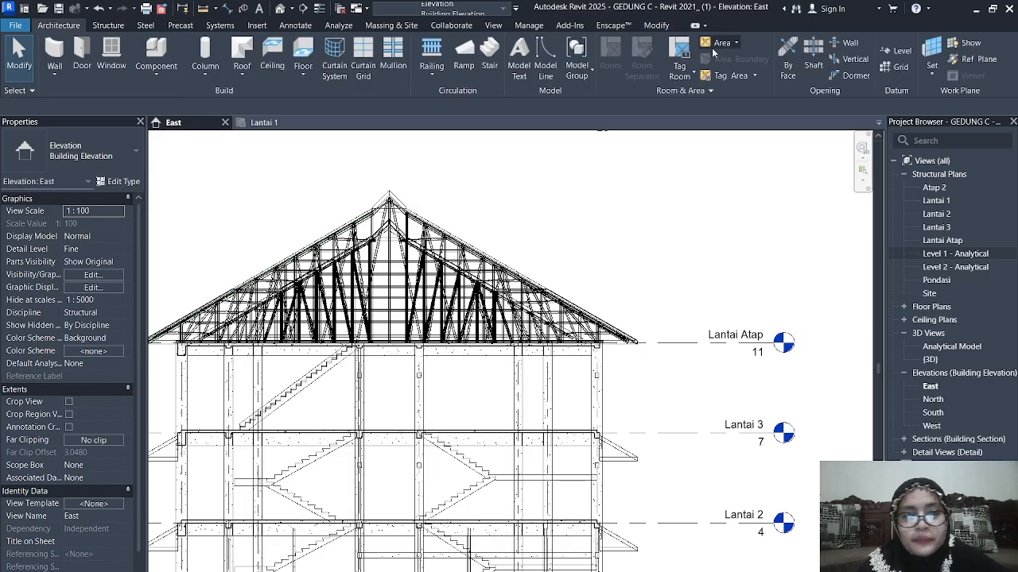
click(895, 50)
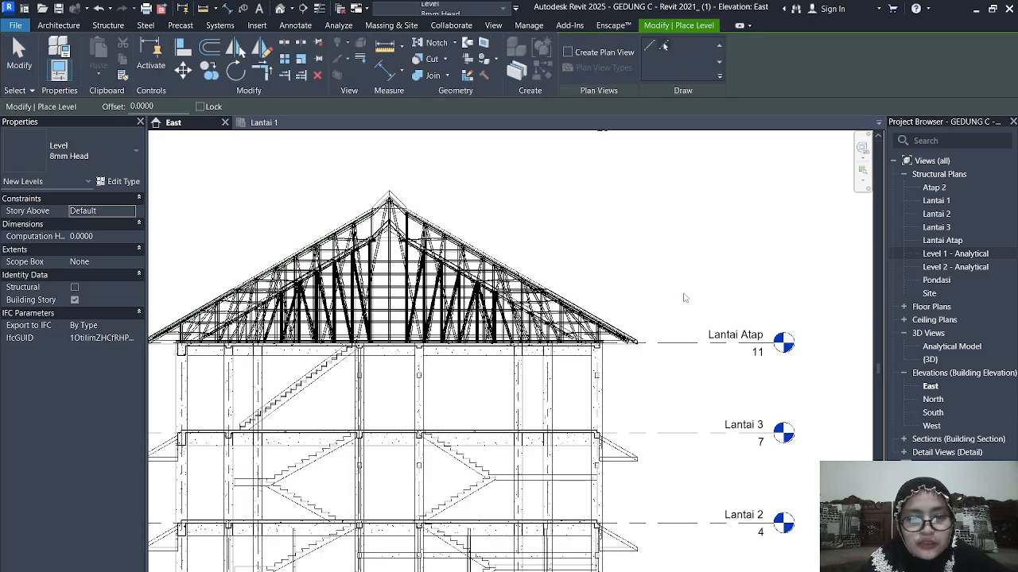
click(615, 346)
scroll(655, 348, up, 2)
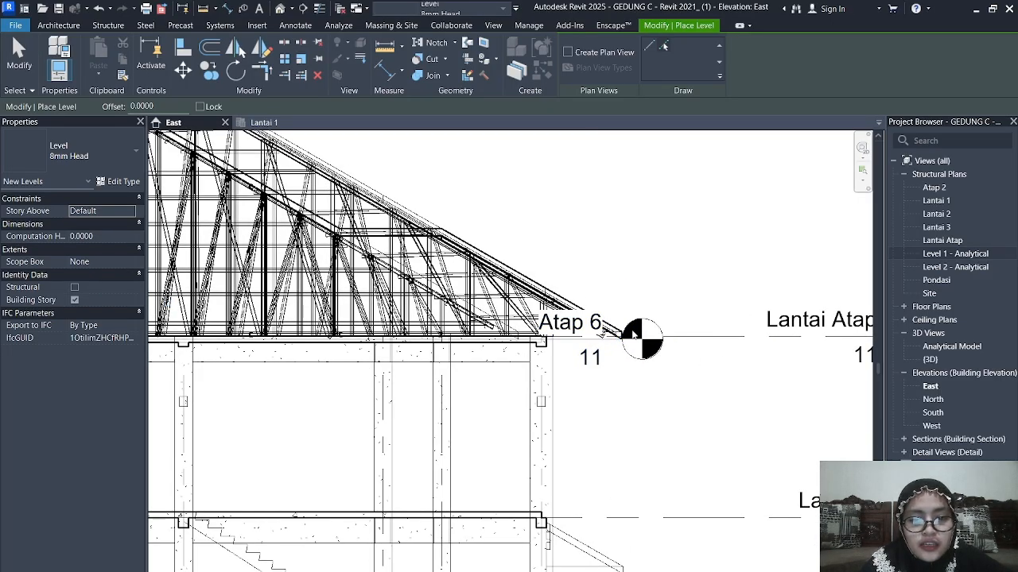
key(Escape)
key(Escape)
Extend the Atap 6 level line outward so its head aligns with the heads of the Lantai Atap and Lantai 3 levels.
click(632, 338)
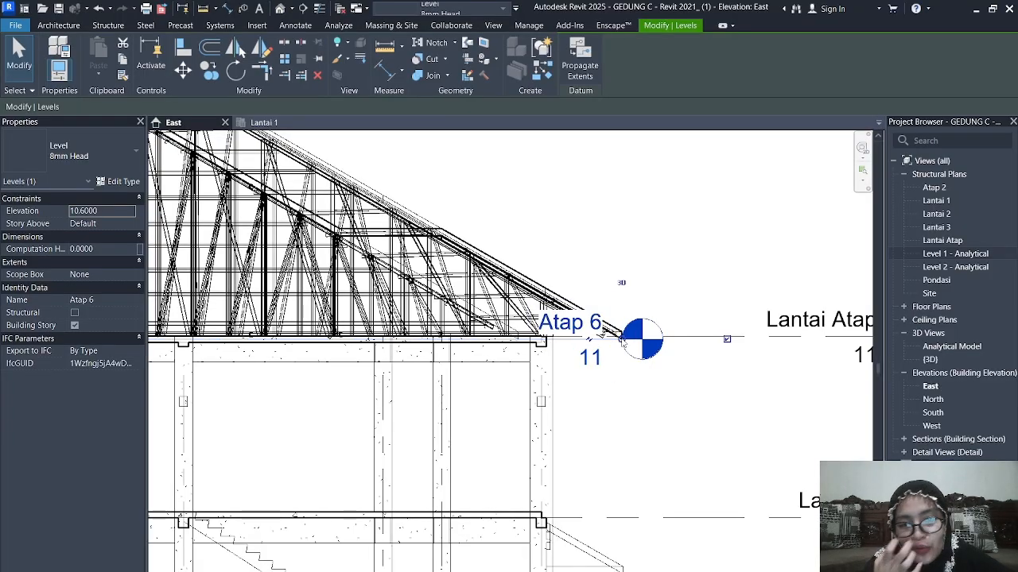
drag(622, 339, 861, 340)
scroll(759, 362, down, 2)
middle_drag(736, 376, 602, 379)
scroll(720, 350, up, 3)
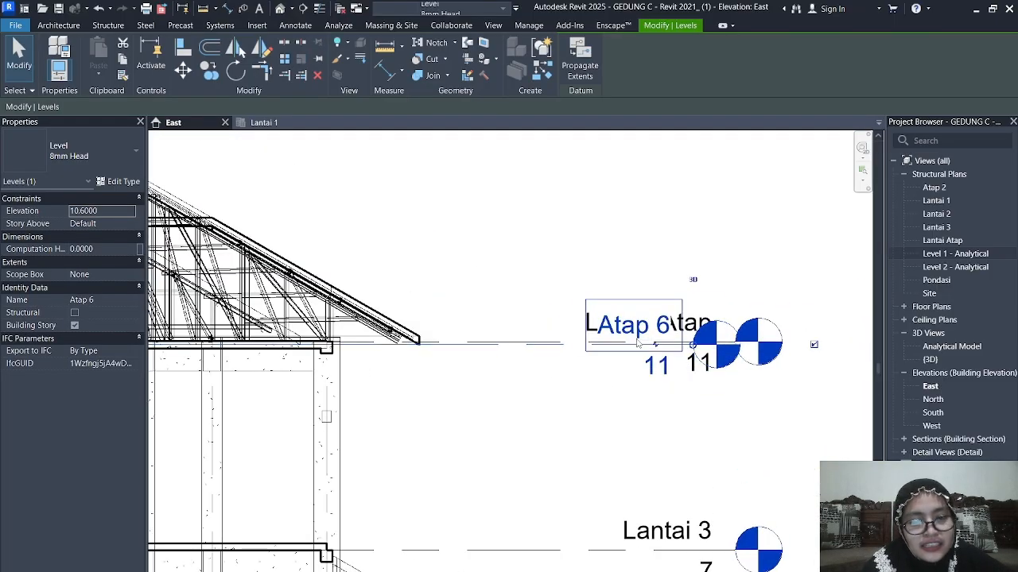
drag(695, 346, 736, 346)
scroll(599, 296, down, 2)
click(599, 297)
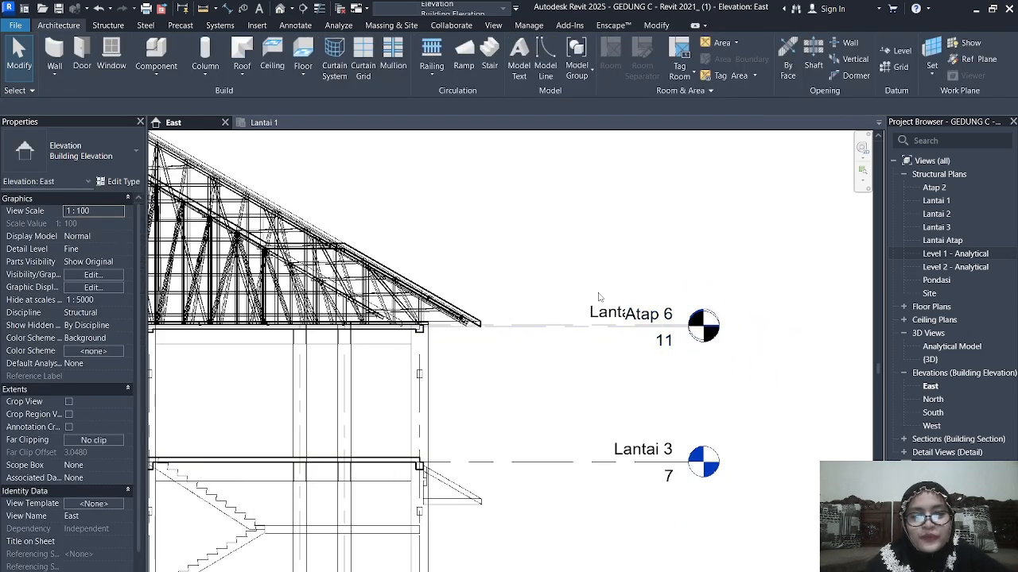